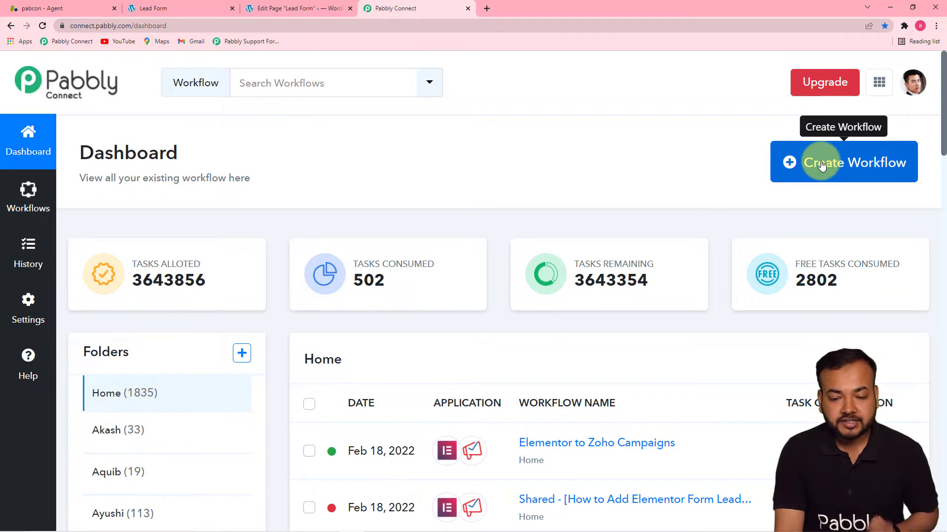
# - Create a new workflow named 'Create Users from Elementor Forms Submission in Zendesk…'
pyautogui.click(835, 170)
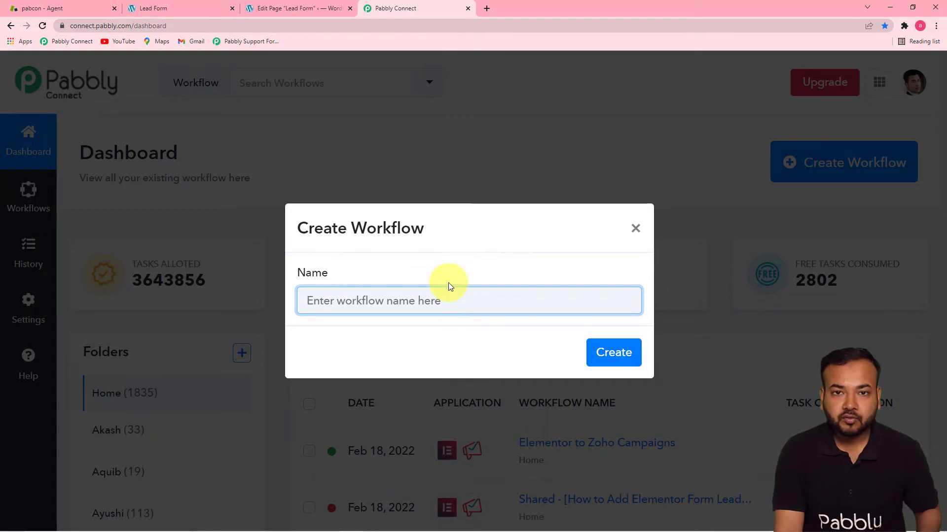
pyautogui.hotkey('ctrl', 'v')
pyautogui.click(480, 355)
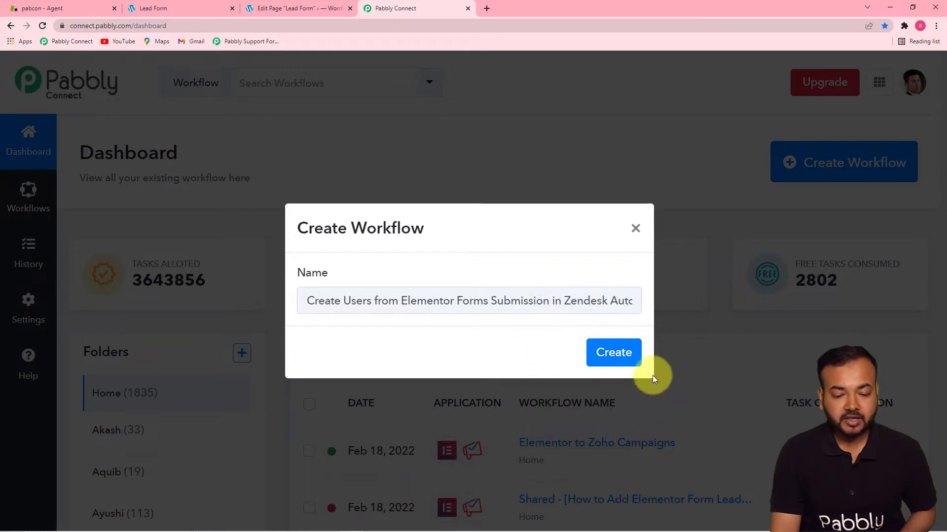
pyautogui.click(607, 357)
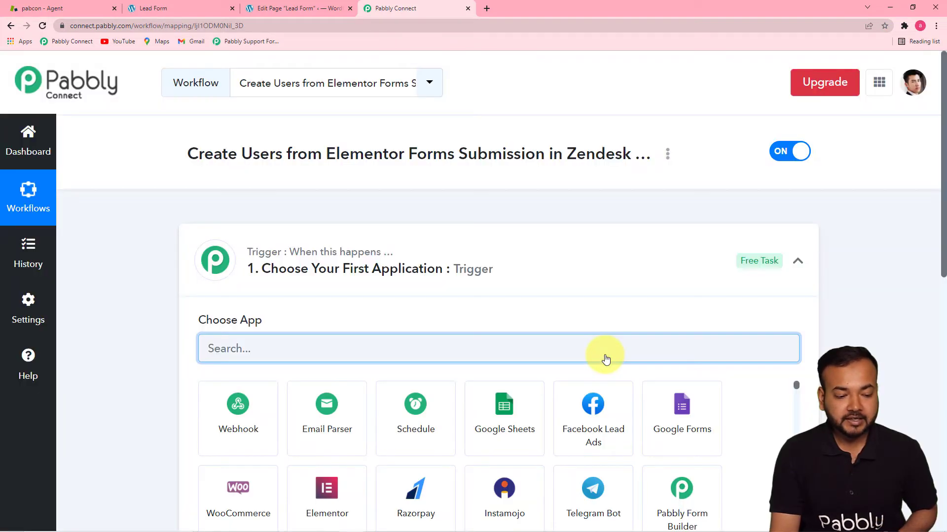
# - Choose Elementor as the workflow's trigger app and bring up its trigger event options
pyautogui.click(797, 262)
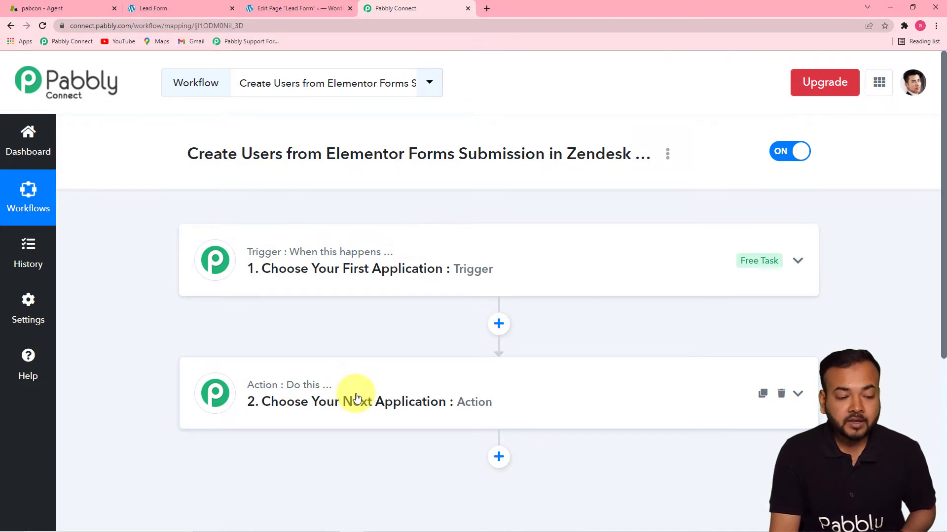
pyautogui.click(377, 269)
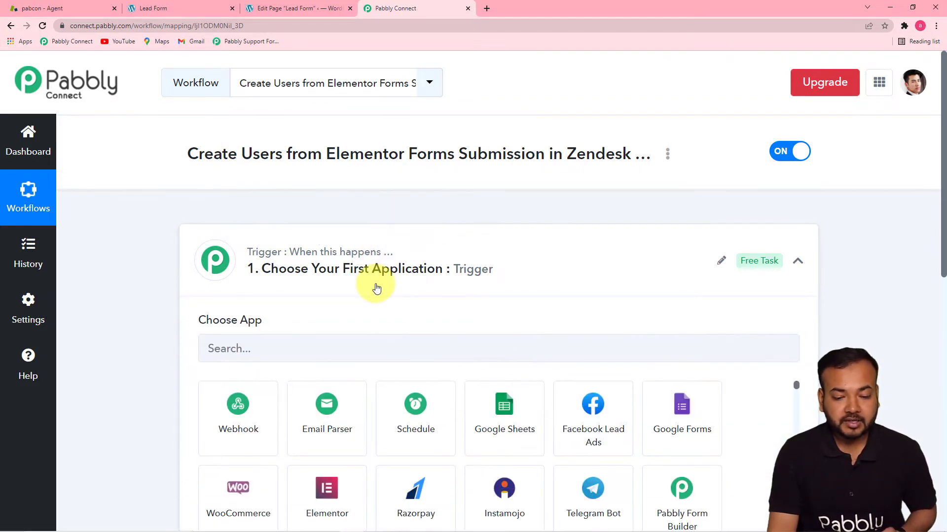
pyautogui.scroll(-2, 377, 288)
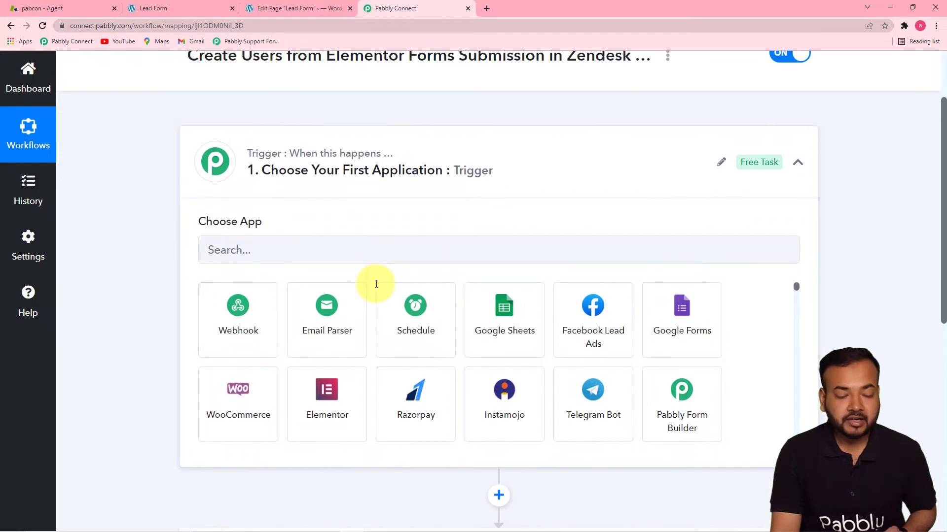
pyautogui.click(341, 417)
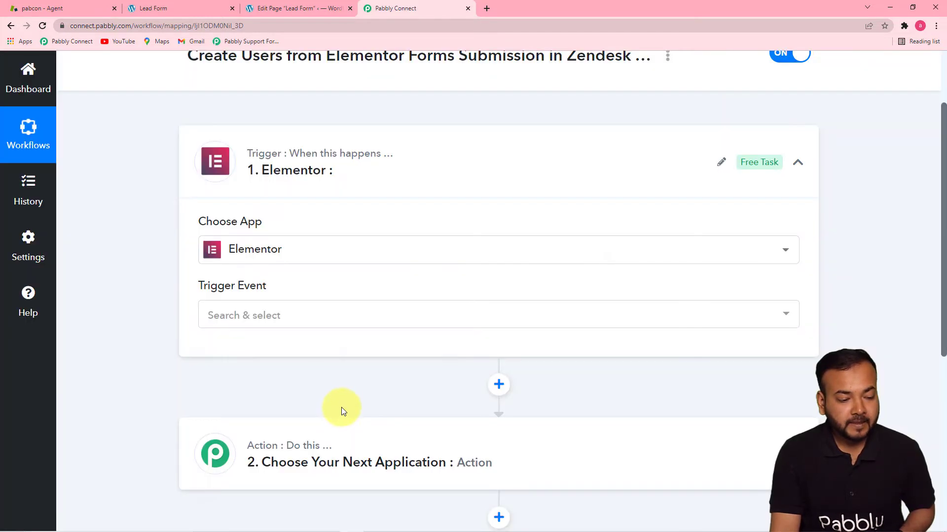
pyautogui.scroll(-5, 347, 398)
pyautogui.scroll(1, 347, 398)
pyautogui.scroll(1, 347, 398)
pyautogui.click(309, 215)
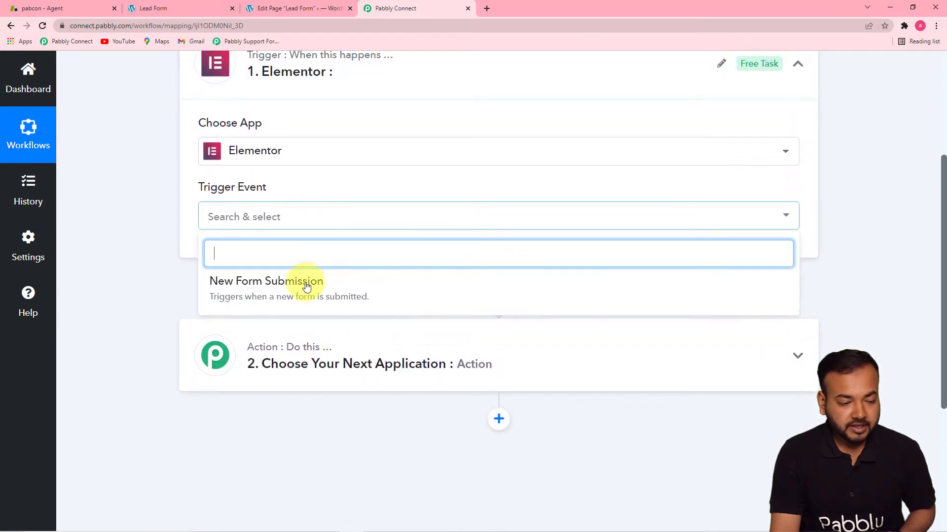
# - Set the Elementor trigger to New Form Submission, copy its webhook URL, and go to the Lead Form page
pyautogui.click(265, 291)
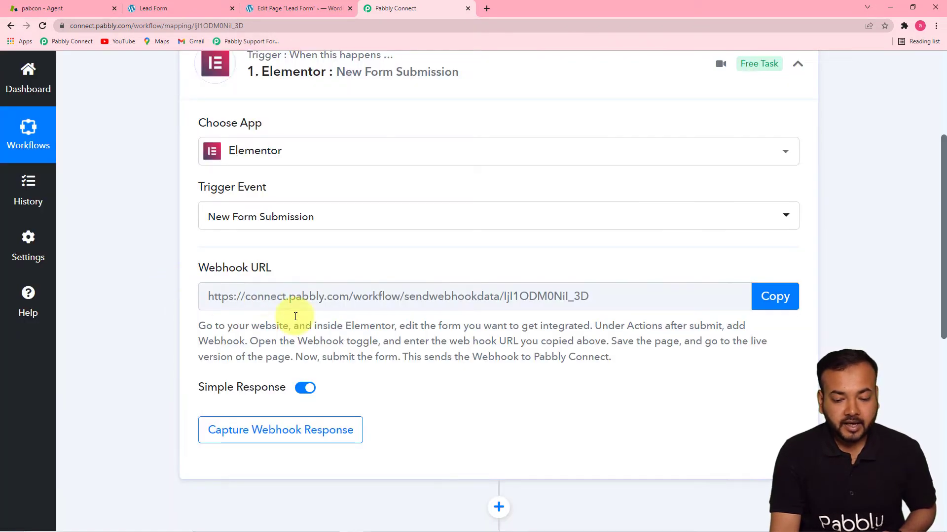
pyautogui.scroll(-2, 943, 254)
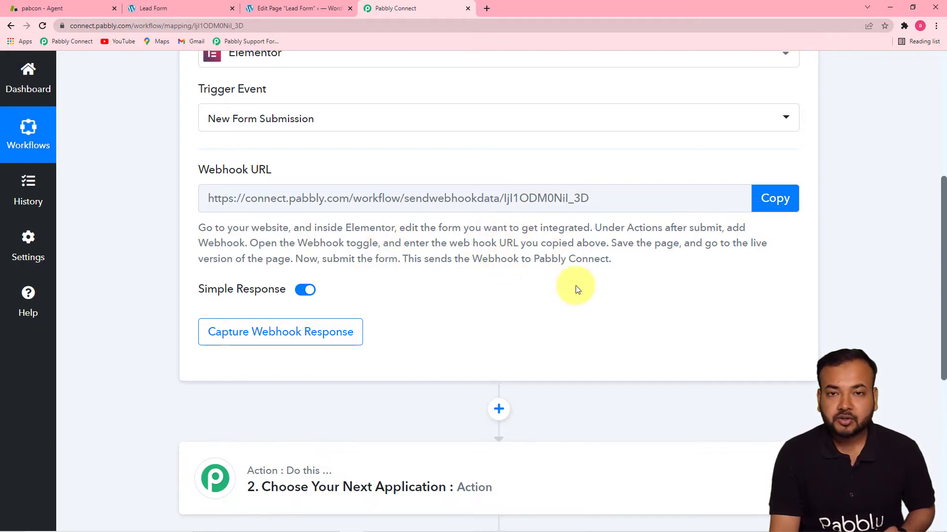
pyautogui.click(775, 198)
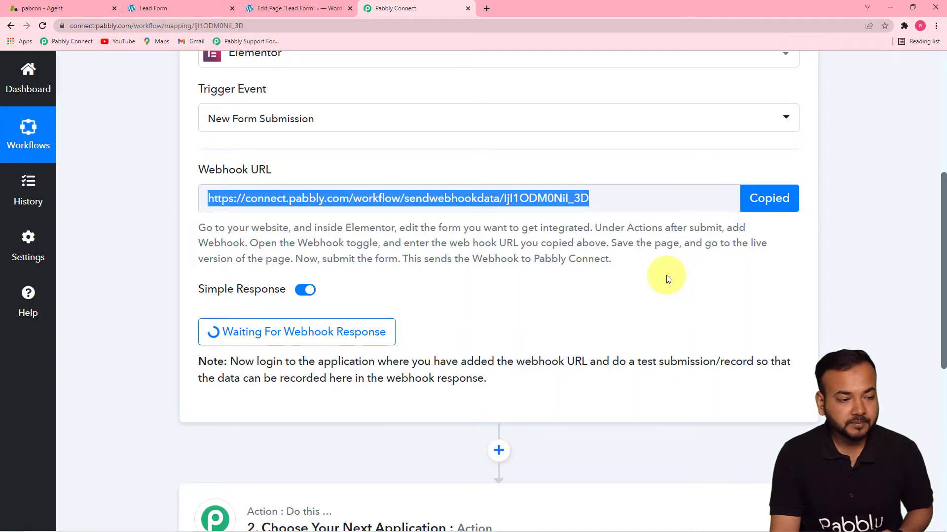
pyautogui.moveTo(192, 170)
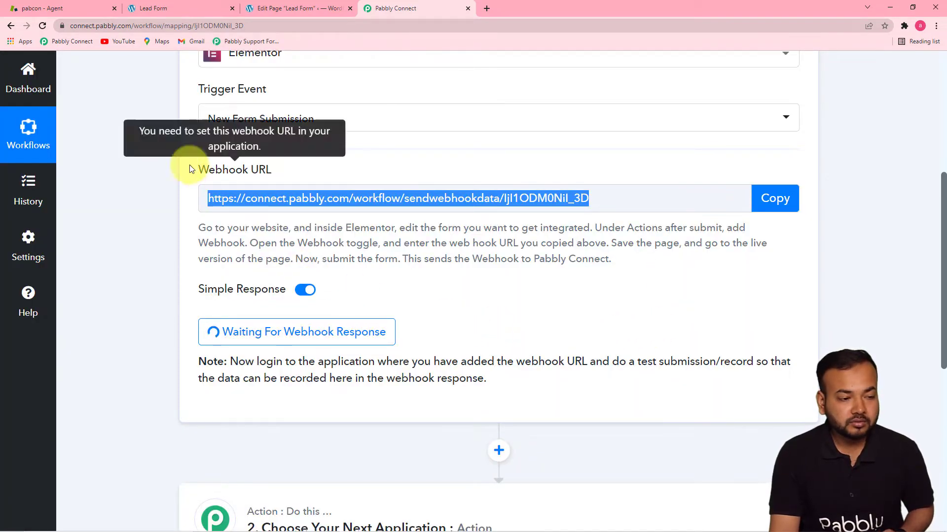
pyautogui.click(181, 9)
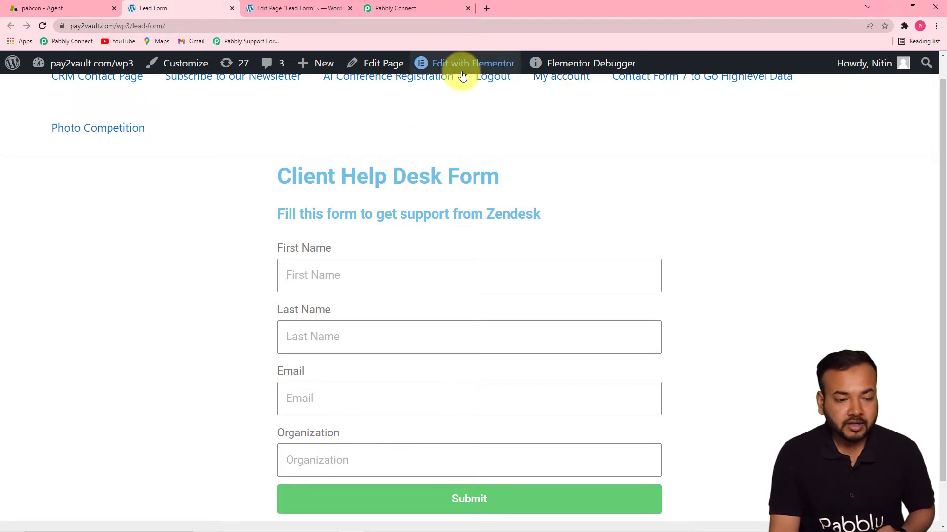
# - Edit the Lead Form page in Elementor and expand the Client Help Desk form's after-submit actions
pyautogui.click(461, 66)
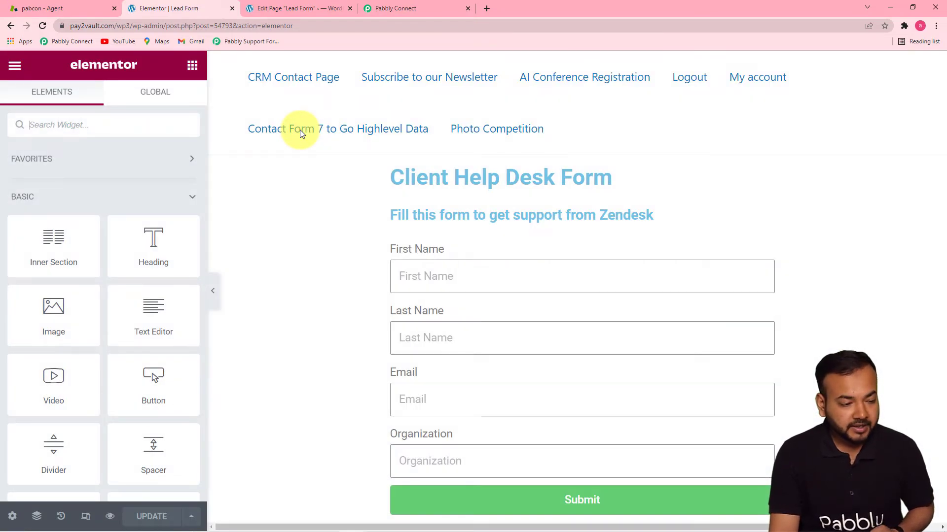
pyautogui.click(454, 246)
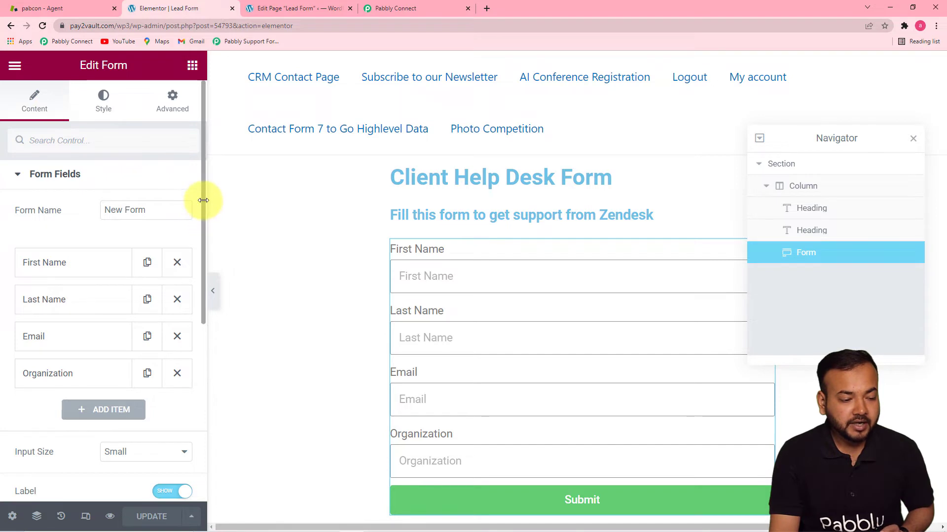
pyautogui.moveTo(202, 208); pyautogui.dragTo(190, 371)
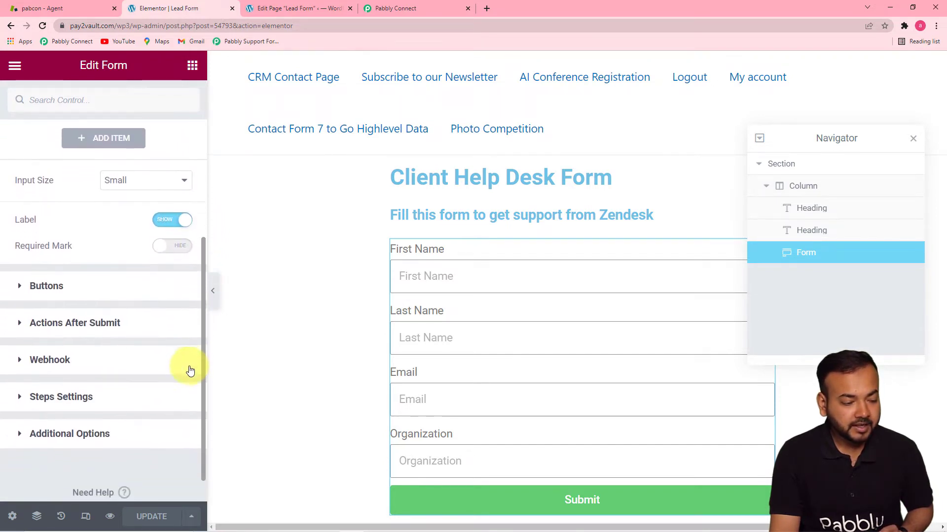
pyautogui.click(59, 330)
# - Replace the form's default after-submit action with Webhook
pyautogui.click(35, 303)
pyautogui.click(101, 306)
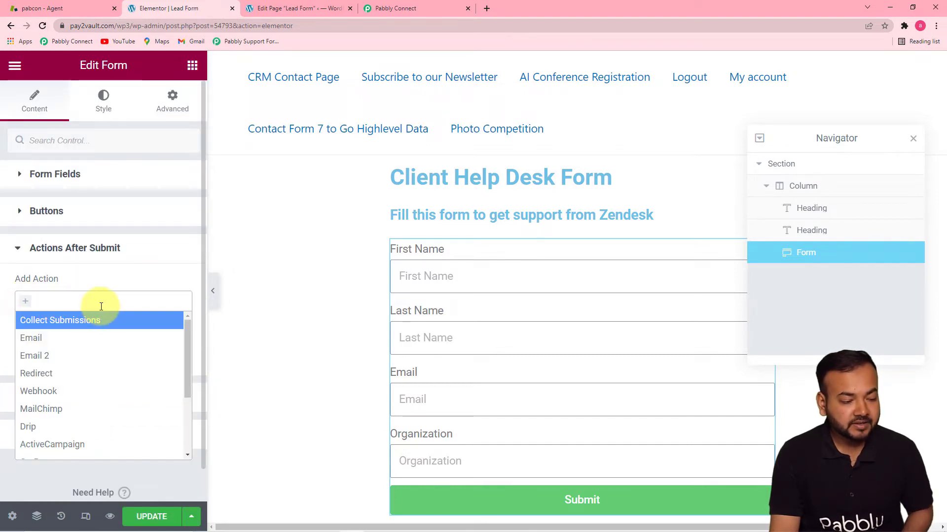
pyautogui.click(87, 301)
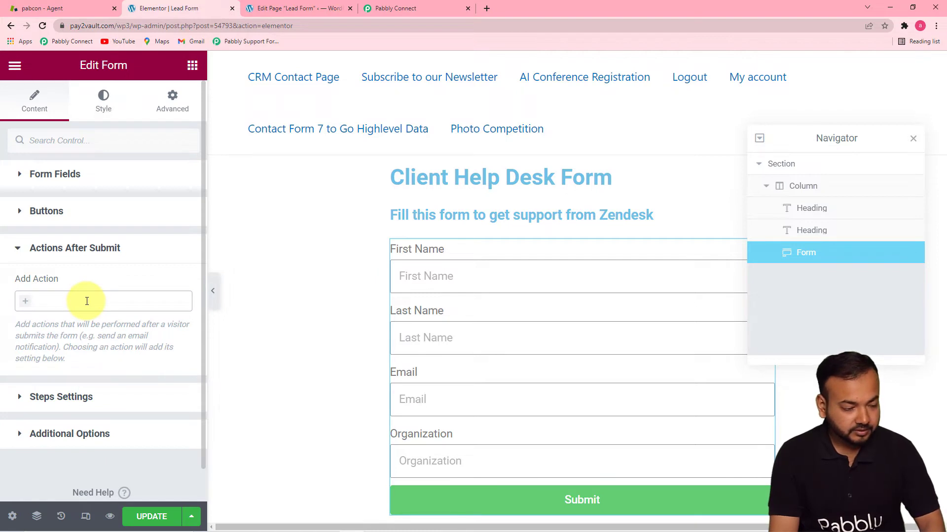
pyautogui.click(87, 301)
pyautogui.write('web')
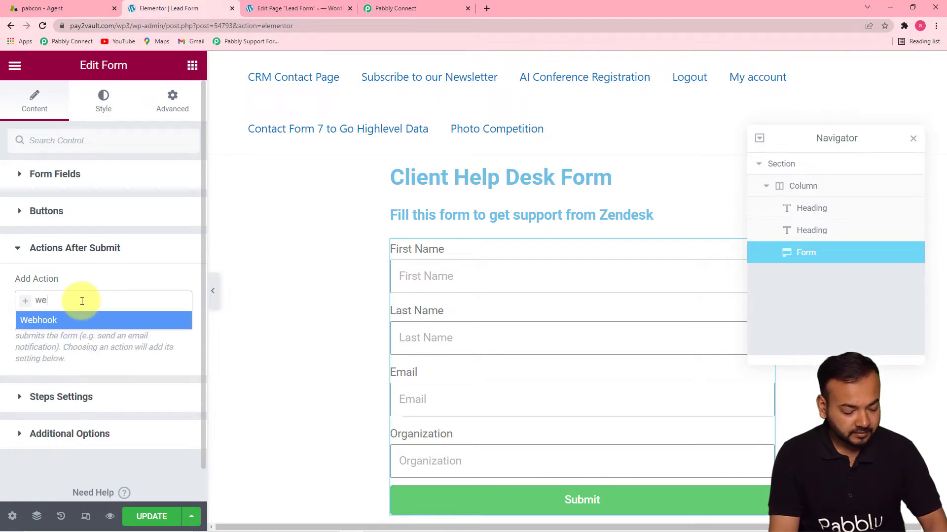
pyautogui.click(68, 321)
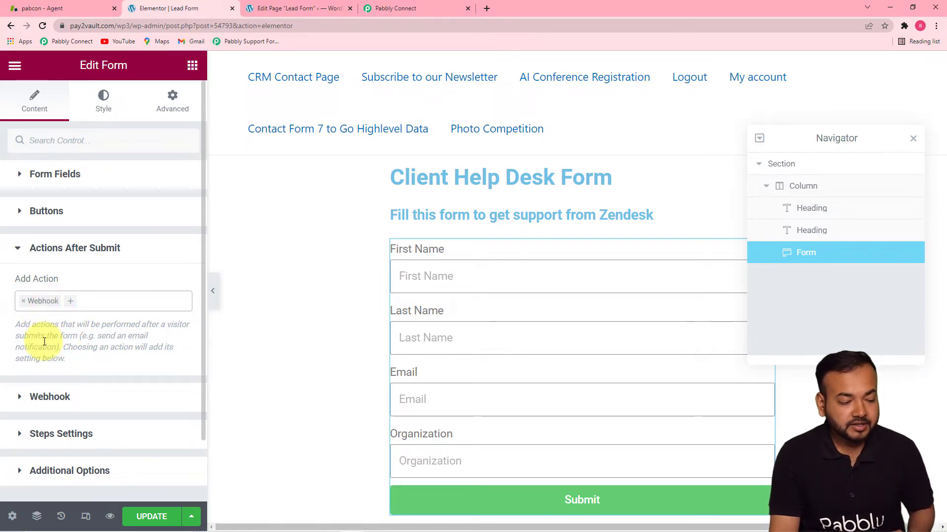
# - Paste the Pabbly Connect URL as the form's Webhook URL and save the page
pyautogui.click(61, 397)
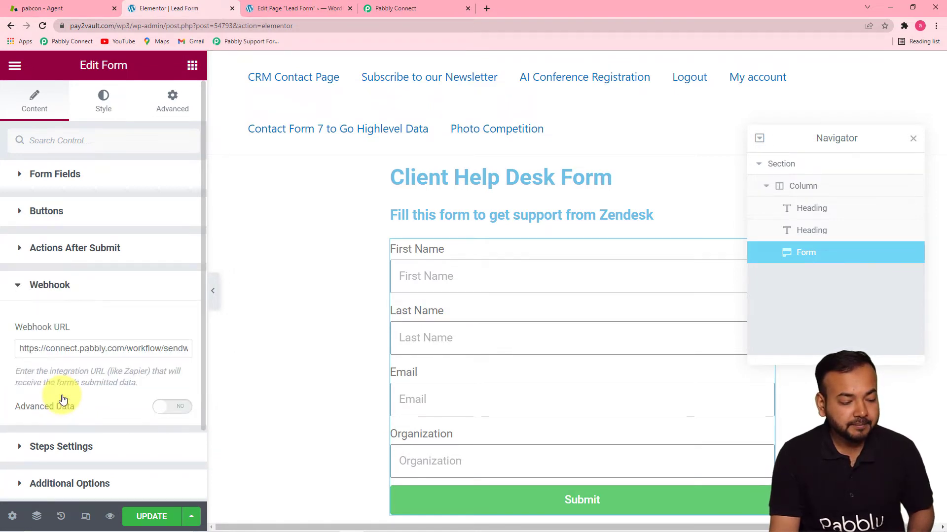
pyautogui.tripleClick(67, 353)
pyautogui.hotkey('ctrl', 'c')
pyautogui.press('BackSpace')
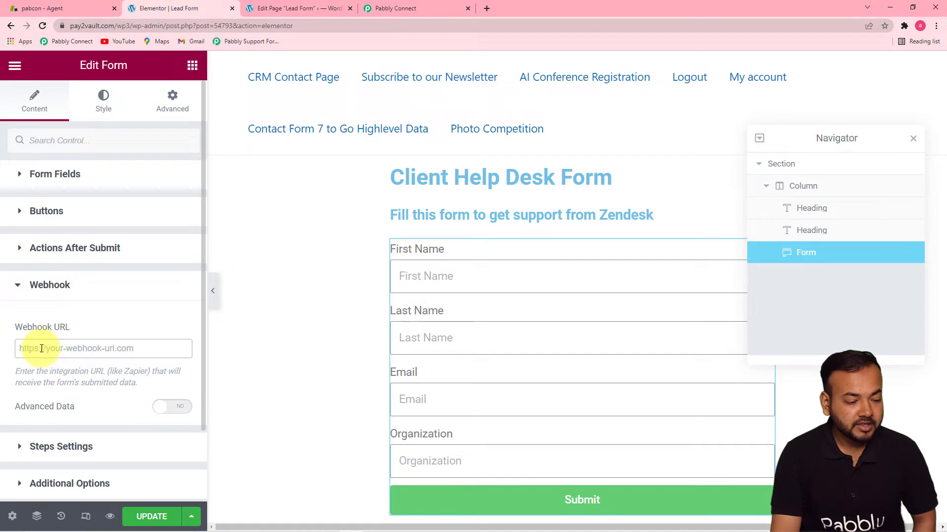
pyautogui.rightClick(43, 348)
pyautogui.click(74, 425)
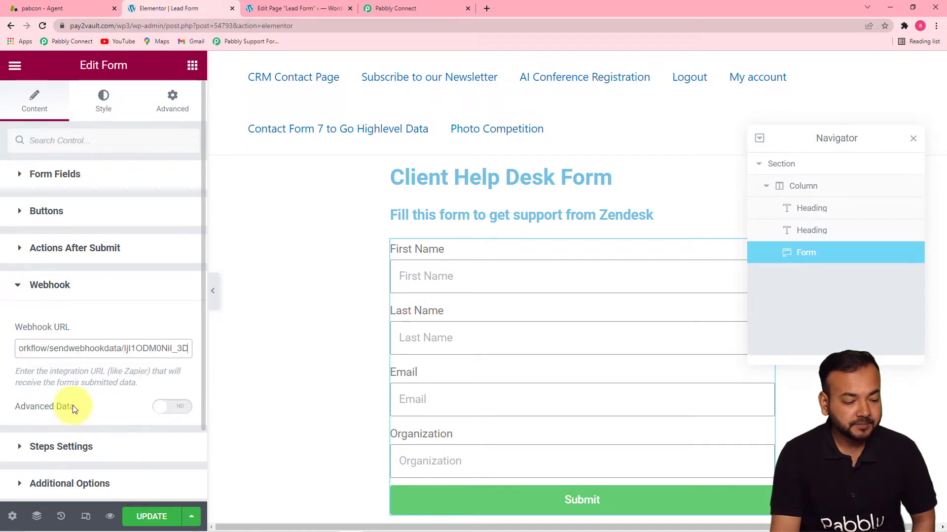
pyautogui.click(150, 516)
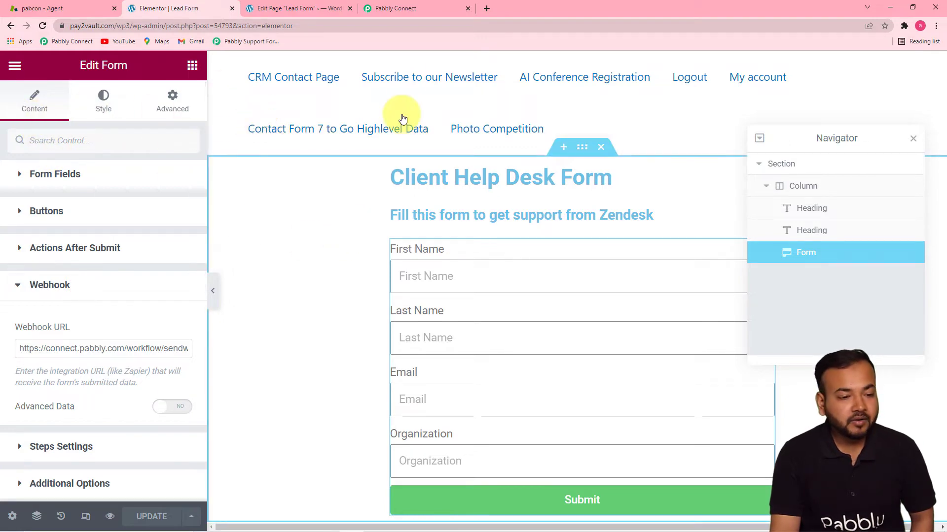
# - Check the waiting Pabbly workflow, then leave the Elementor editor to view the live Lead Form page
pyautogui.click(381, 11)
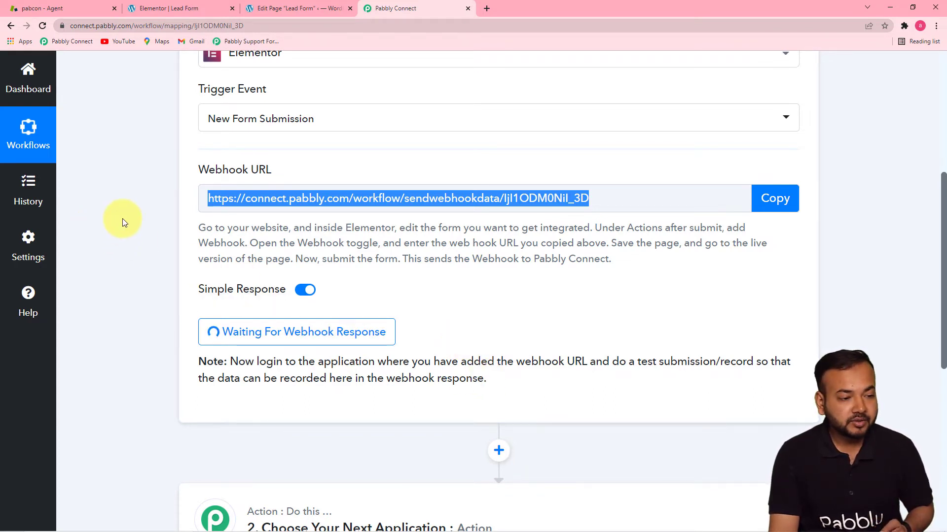
pyautogui.click(148, 7)
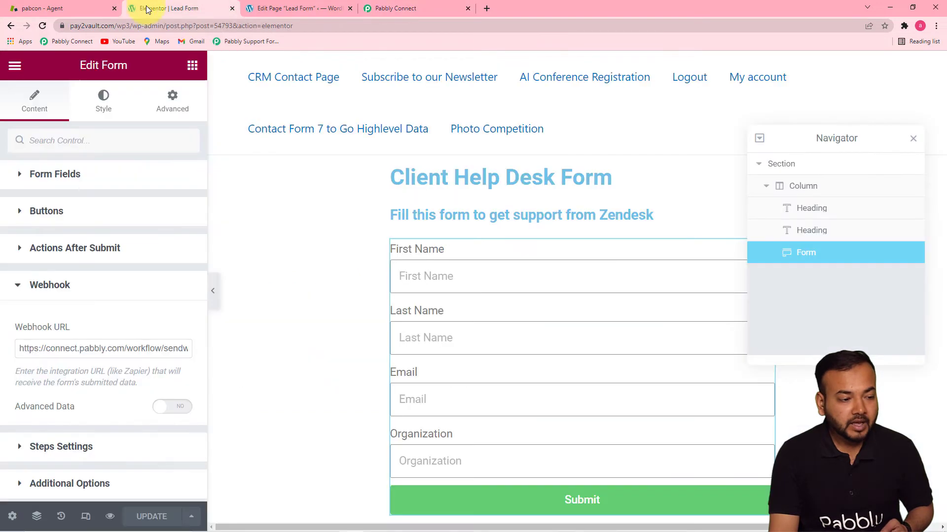
pyautogui.click(23, 67)
pyautogui.click(70, 292)
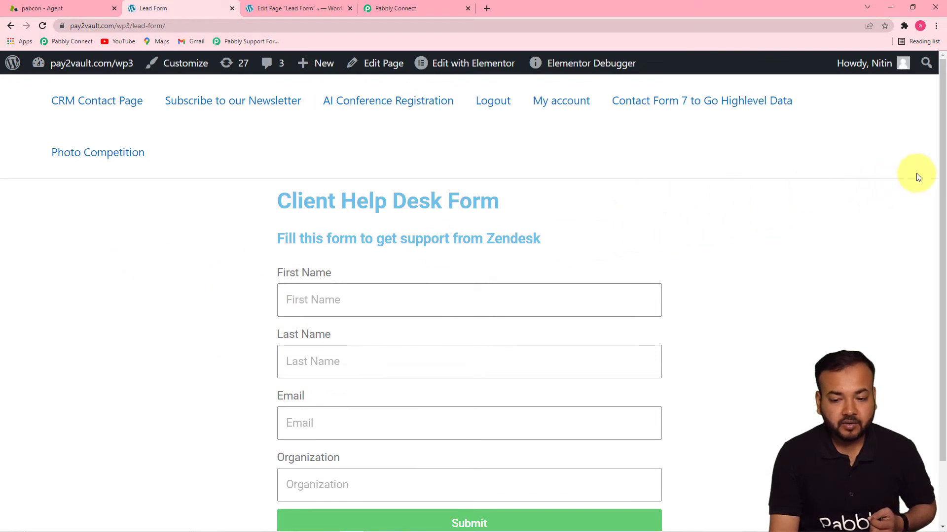
# - Fill in the test customer's first and last name on the help desk form
pyautogui.scroll(-2, 937, 187)
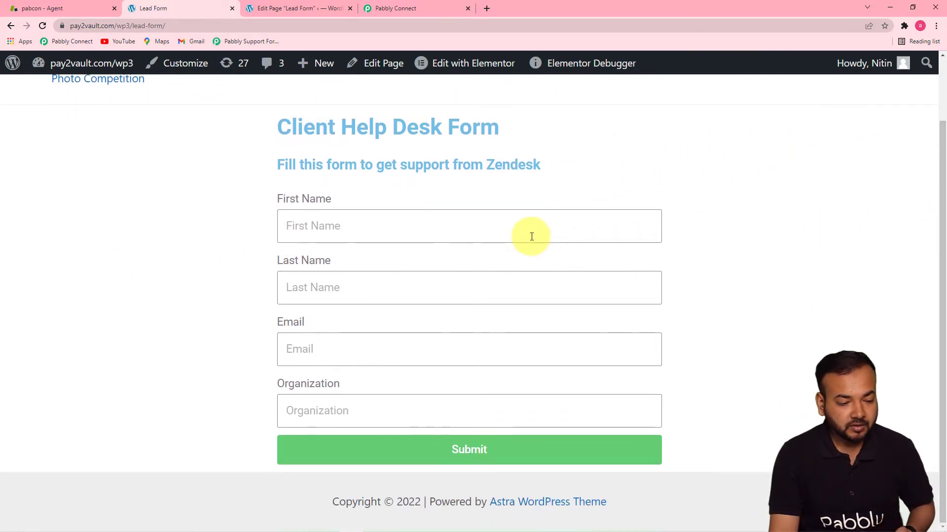
pyautogui.click(532, 237)
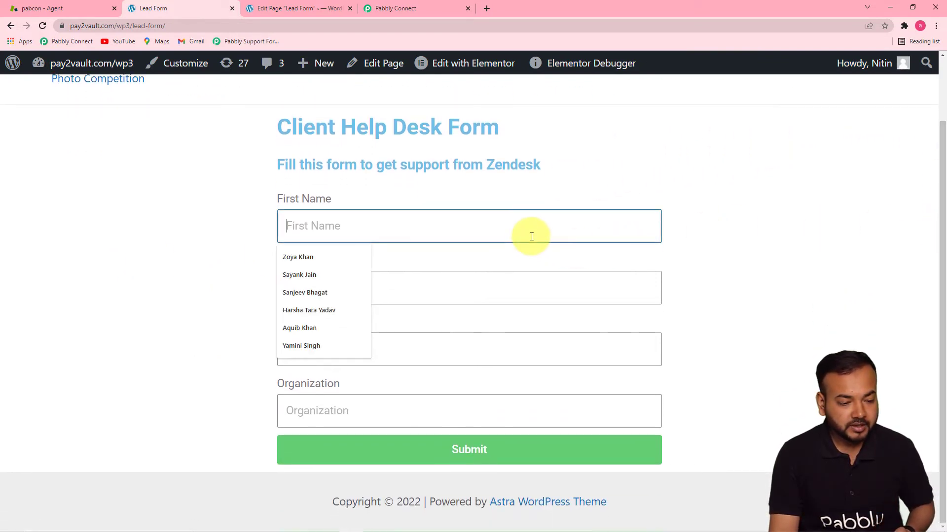
pyautogui.click(299, 274)
pyautogui.click(330, 291)
pyautogui.click(376, 218)
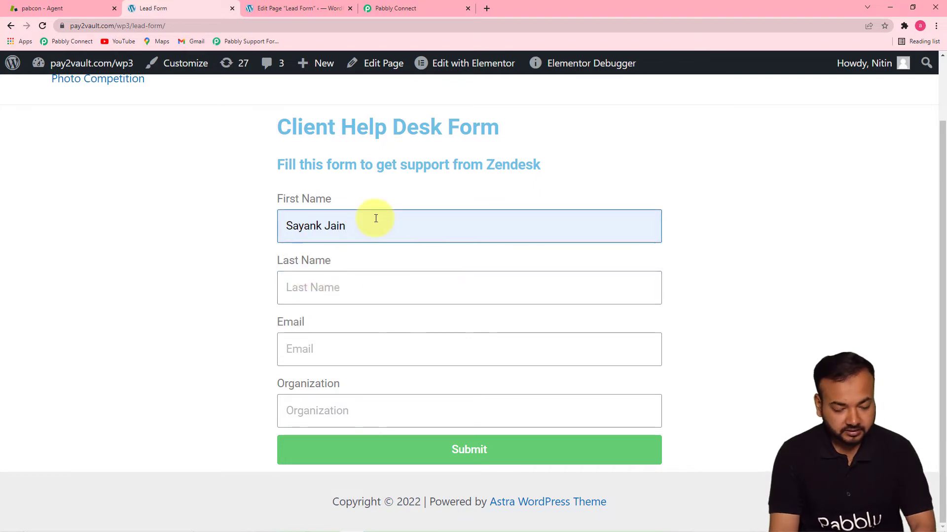
pyautogui.press('BackSpace')
pyautogui.press('BackSpace')
pyautogui.press('BackSpace')
pyautogui.press('BackSpace')
pyautogui.press('BackSpace')
pyautogui.click(386, 296)
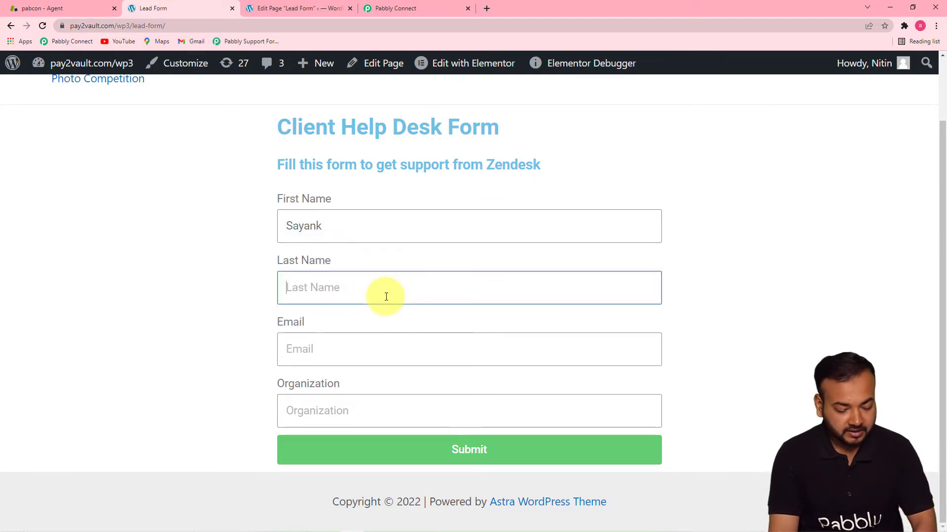
pyautogui.write('Jain')
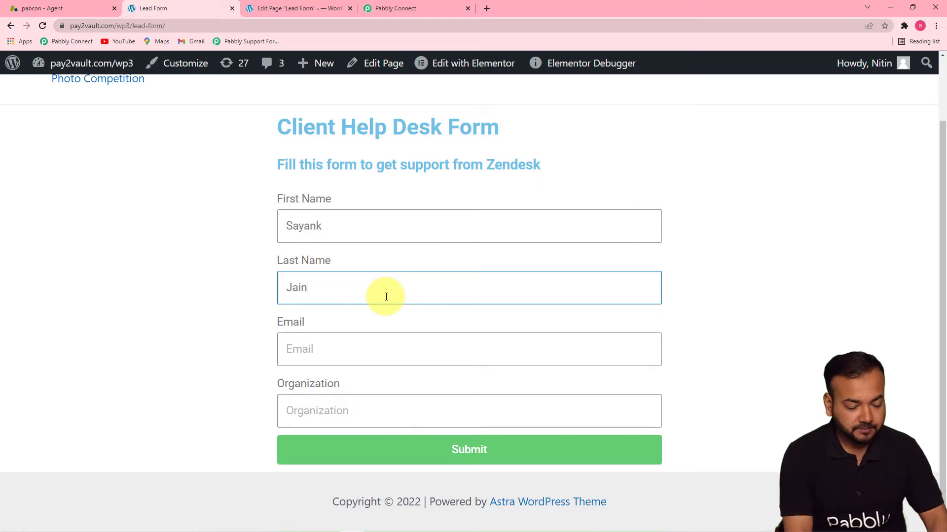
# - Add the email and organization WisdomHub Studio, submit the form, and return to Pabbly Connect
pyautogui.click(385, 348)
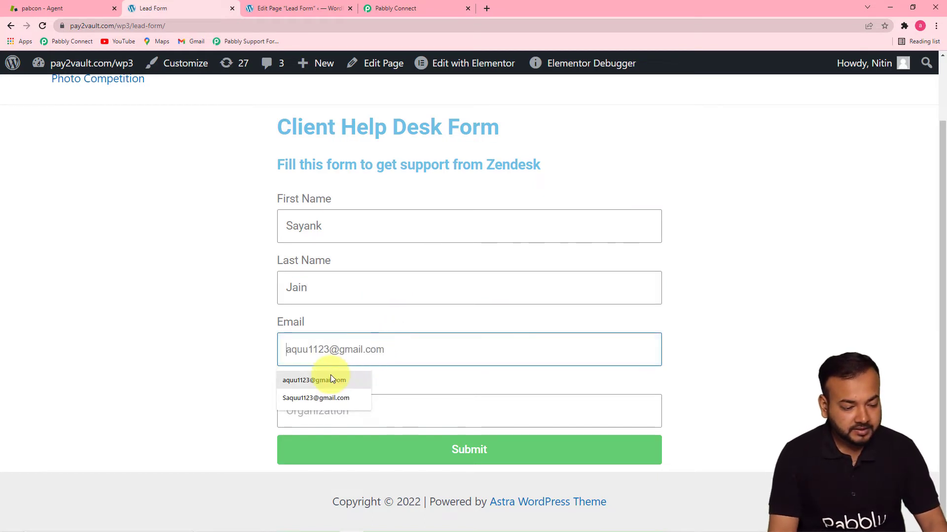
pyautogui.click(316, 381)
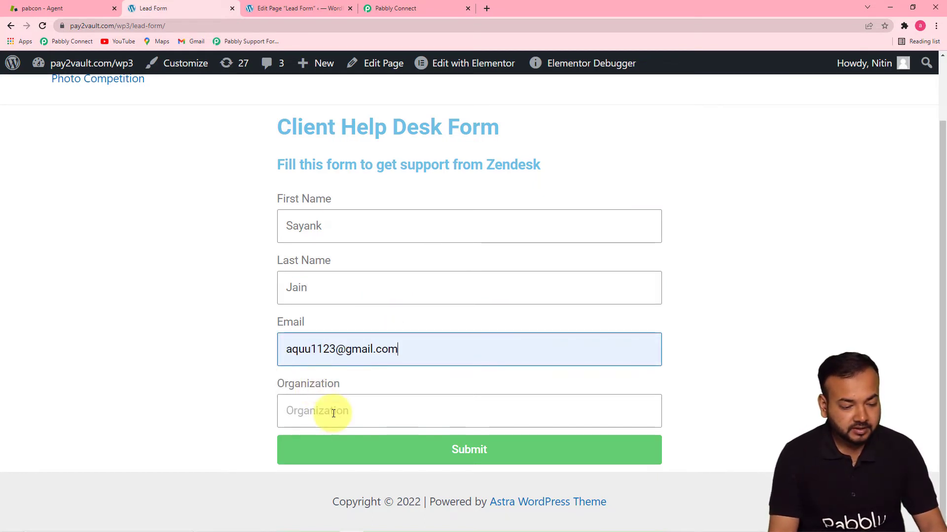
pyautogui.click(333, 413)
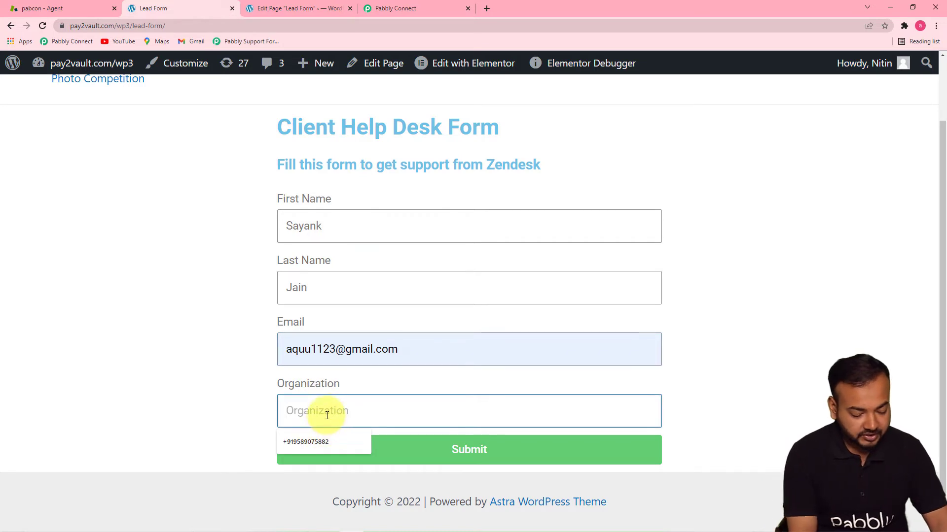
pyautogui.write('WisdomHub Studio')
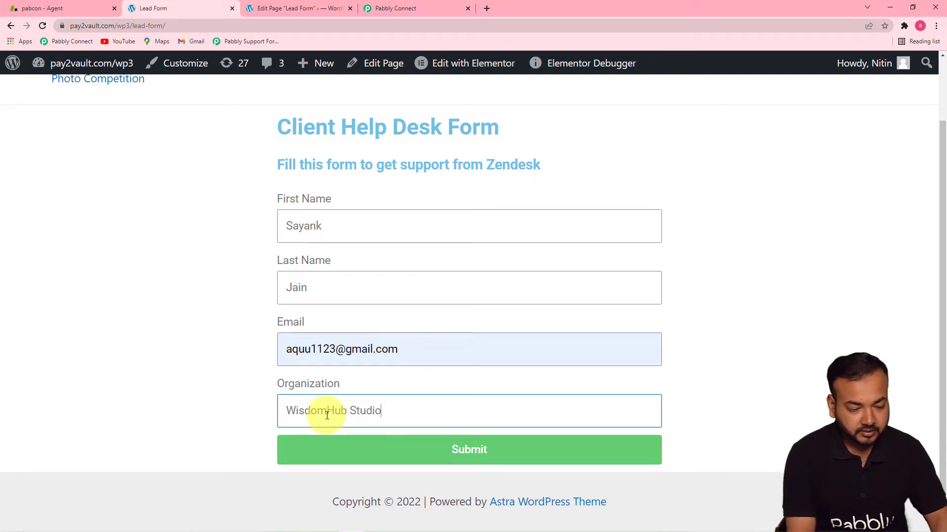
pyautogui.click(382, 451)
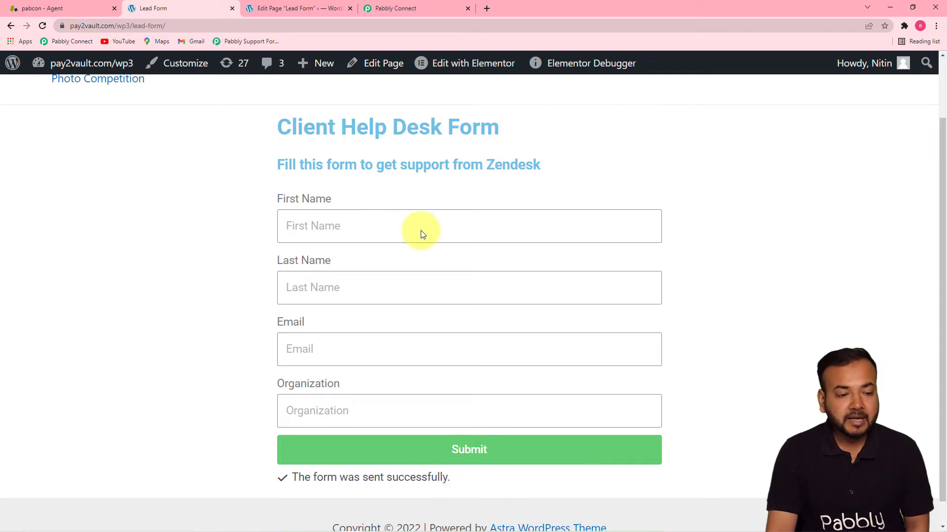
pyautogui.click(395, 8)
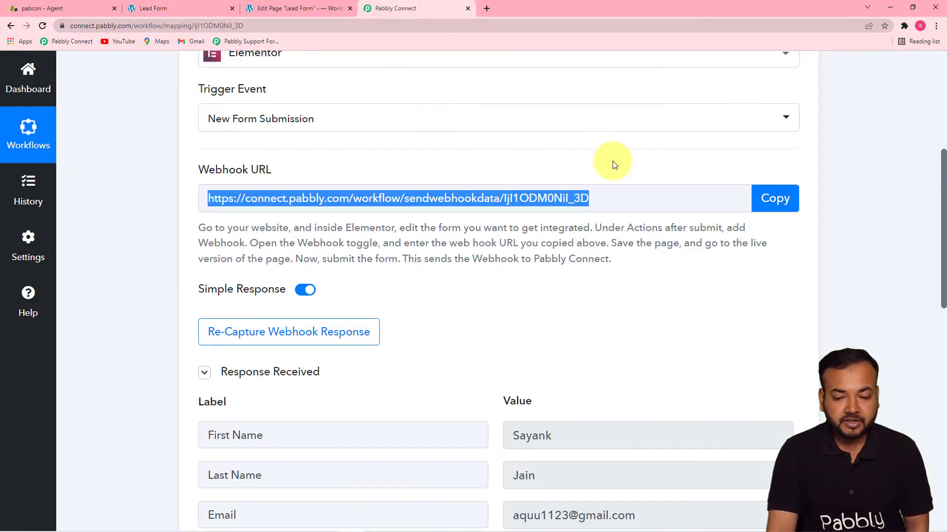
pyautogui.moveTo(941, 165); pyautogui.dragTo(940, 252)
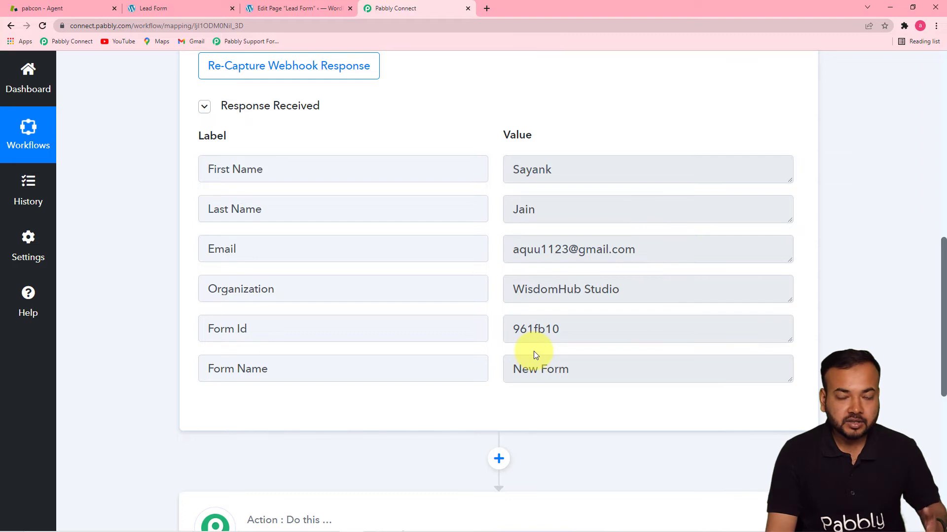
pyautogui.moveTo(942, 267); pyautogui.dragTo(904, 342)
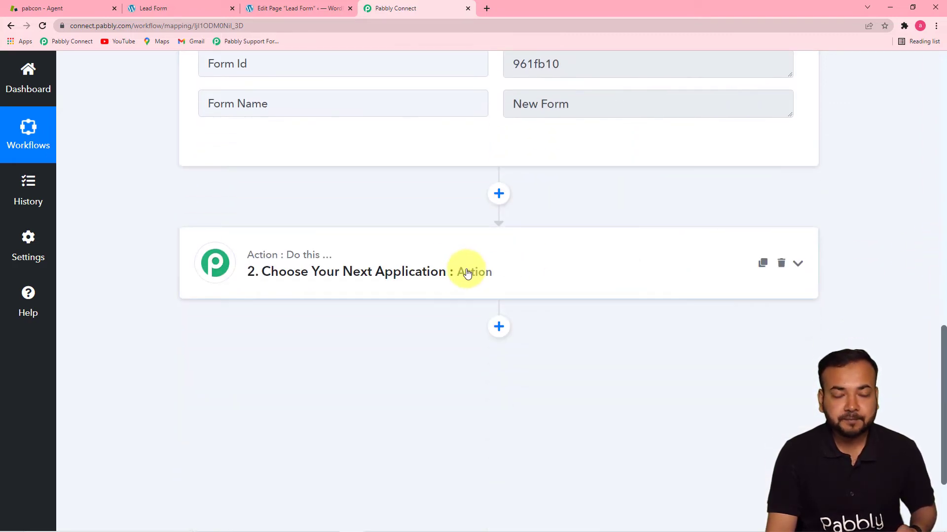
# - Set the workflow's action to Zendesk with the Create User event and begin connecting an account
pyautogui.click(423, 258)
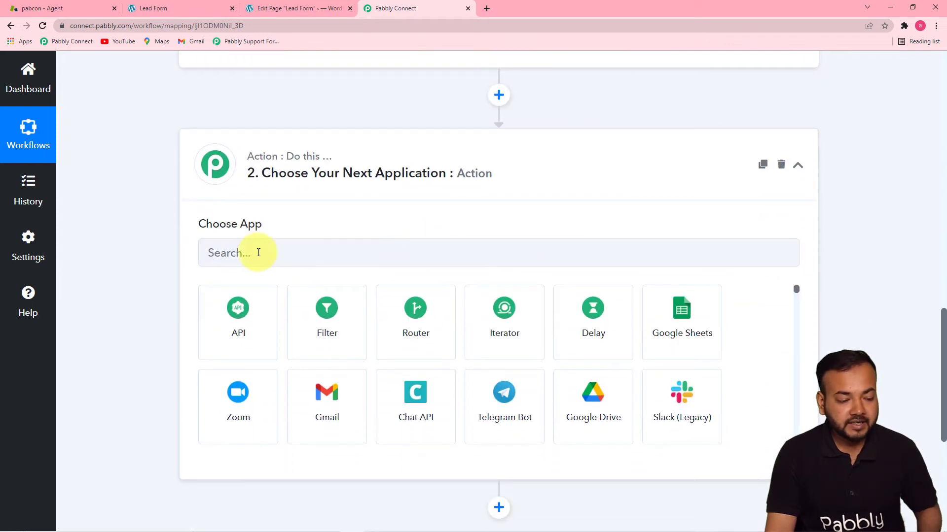
pyautogui.click(258, 253)
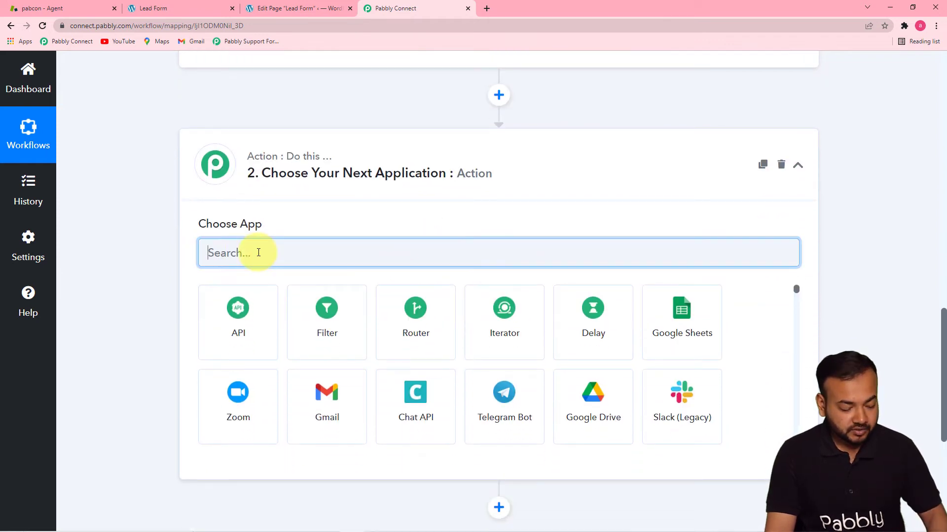
pyautogui.write('zend')
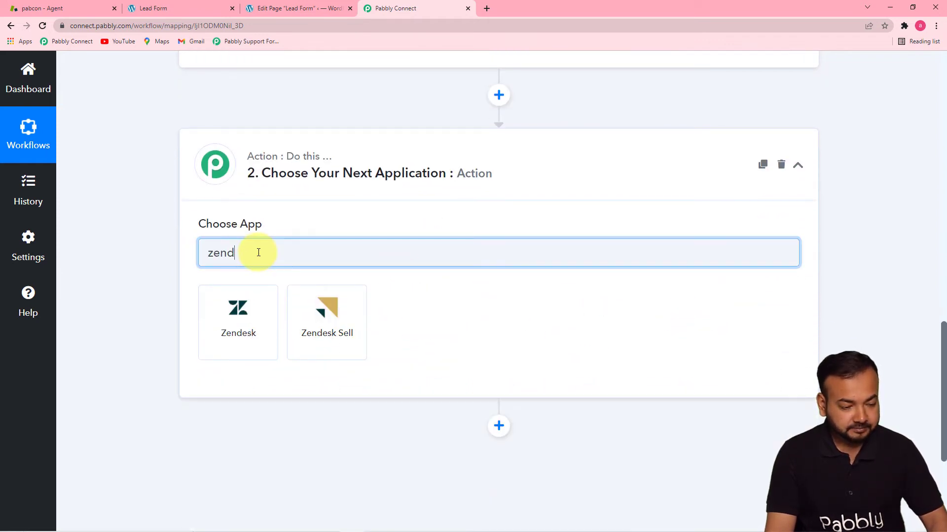
pyautogui.click(255, 309)
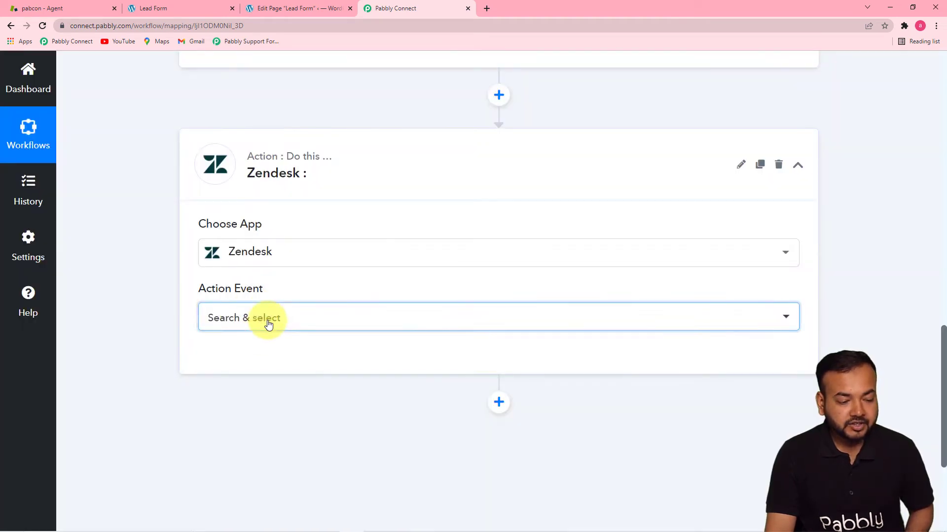
pyautogui.click(268, 320)
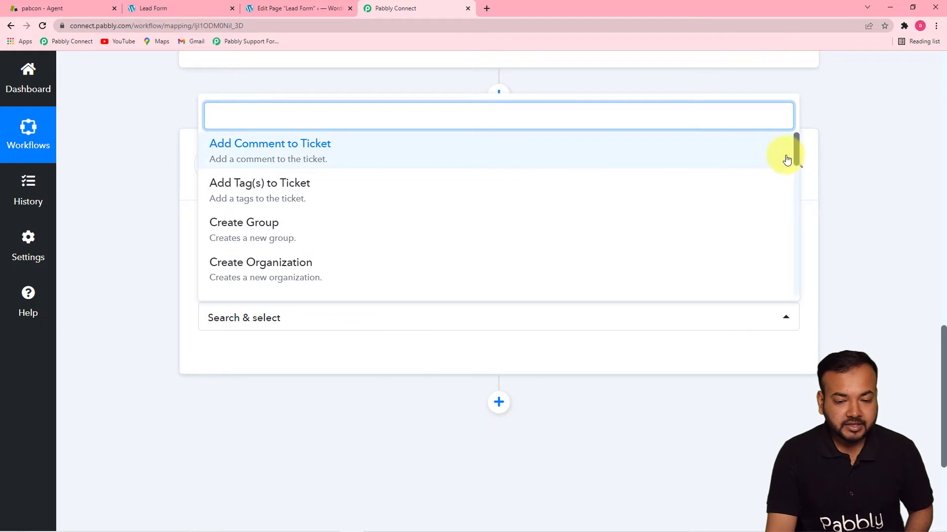
pyautogui.moveTo(794, 152); pyautogui.dragTo(797, 180)
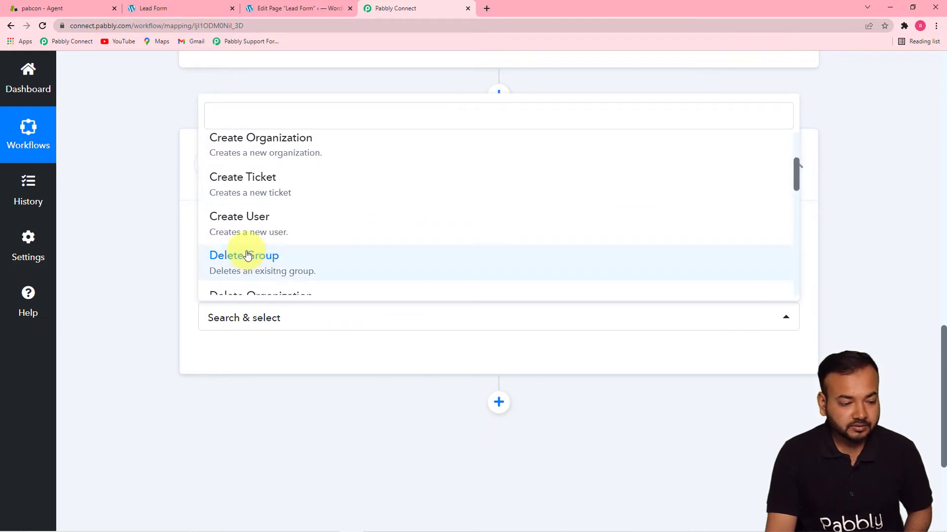
pyautogui.click(260, 230)
pyautogui.click(219, 365)
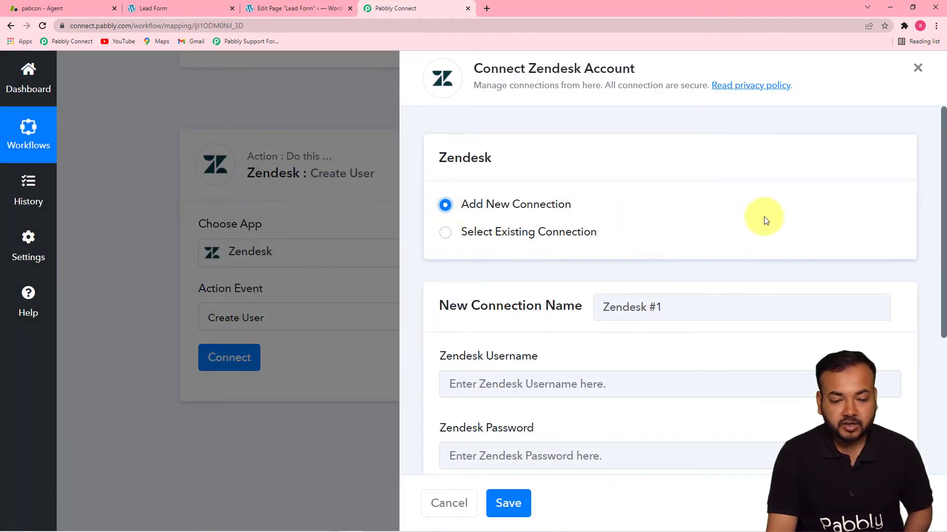
# - Scroll the Connect Zendesk Account panel, then go to the Zendesk Customers page
pyautogui.moveTo(943, 197); pyautogui.dragTo(943, 338)
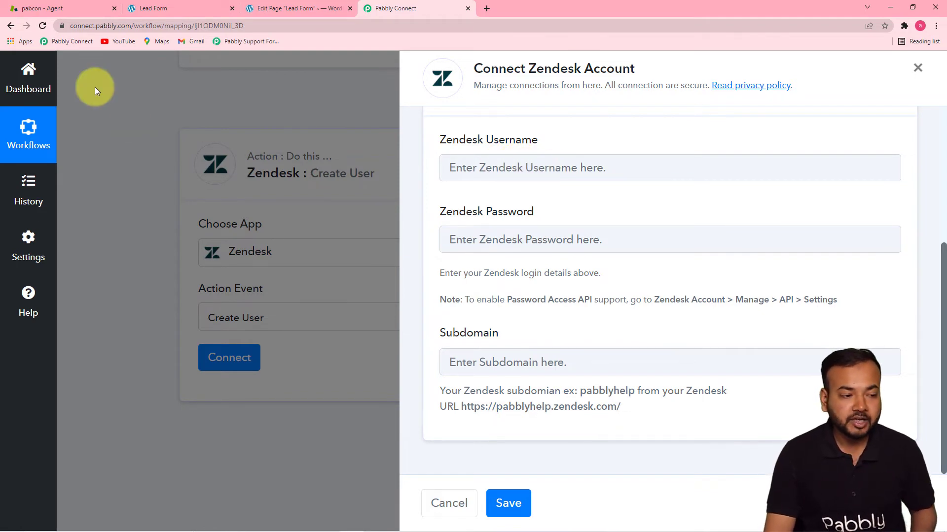
pyautogui.click(88, 6)
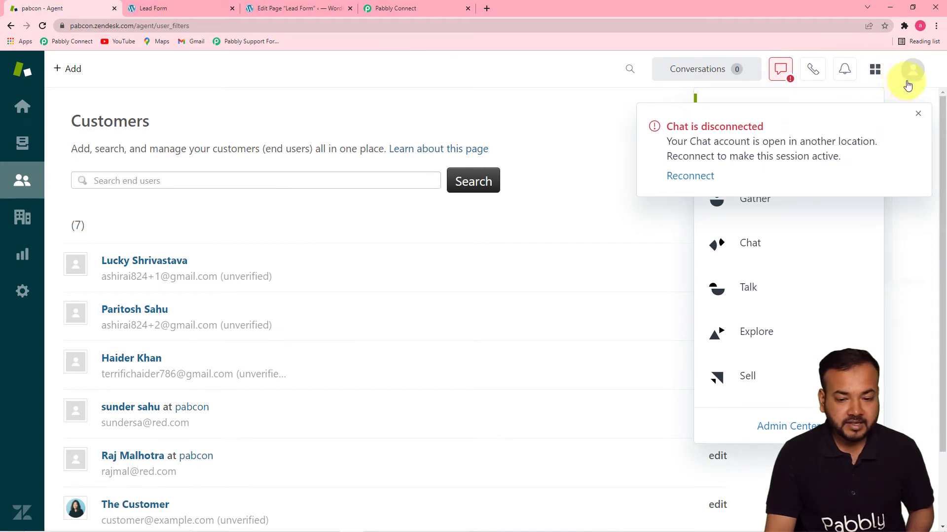
# - Copy the agent's primary email from the Zendesk profile and return to Pabbly's Zendesk Username field
pyautogui.click(916, 116)
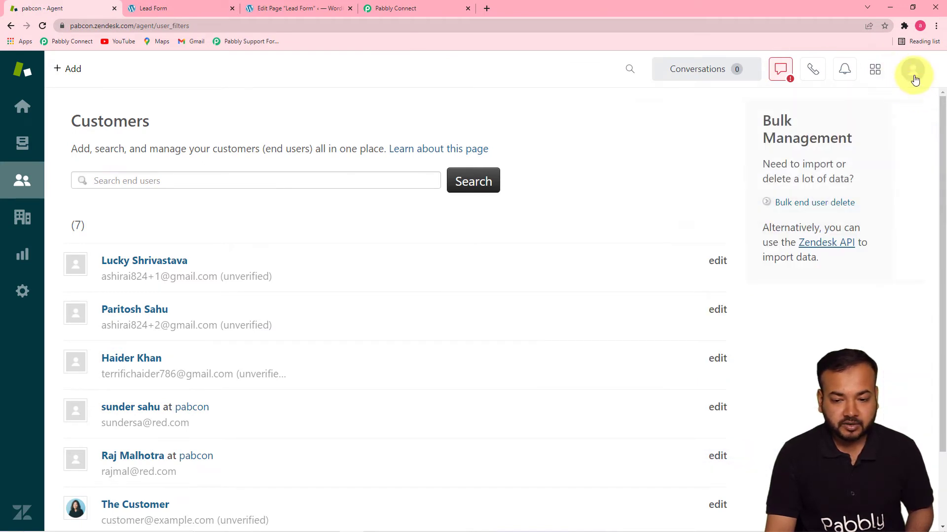
pyautogui.click(912, 72)
pyautogui.click(832, 121)
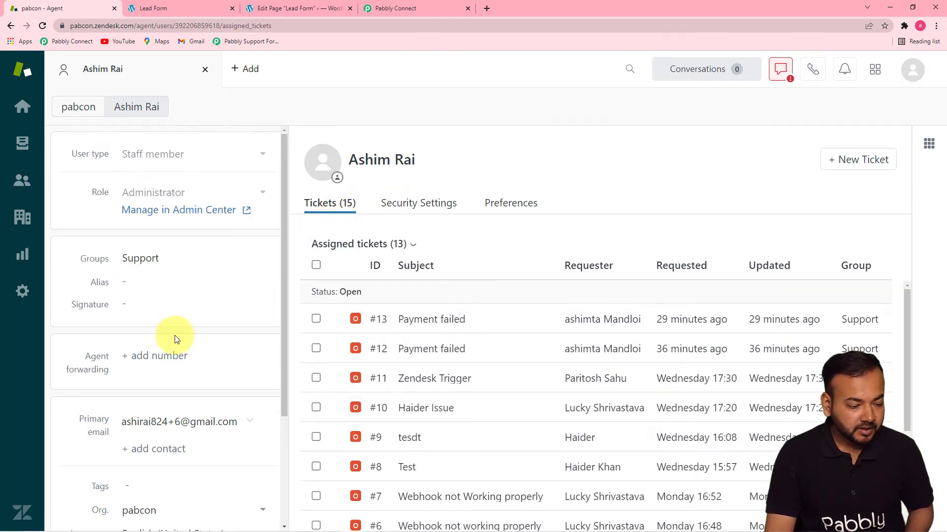
pyautogui.moveTo(120, 425); pyautogui.dragTo(236, 429)
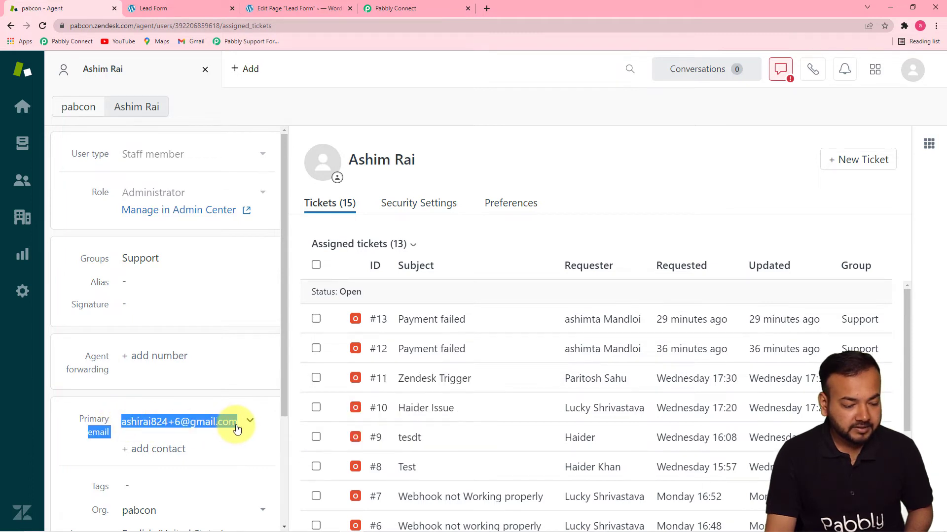
pyautogui.rightClick(237, 429)
pyautogui.click(252, 428)
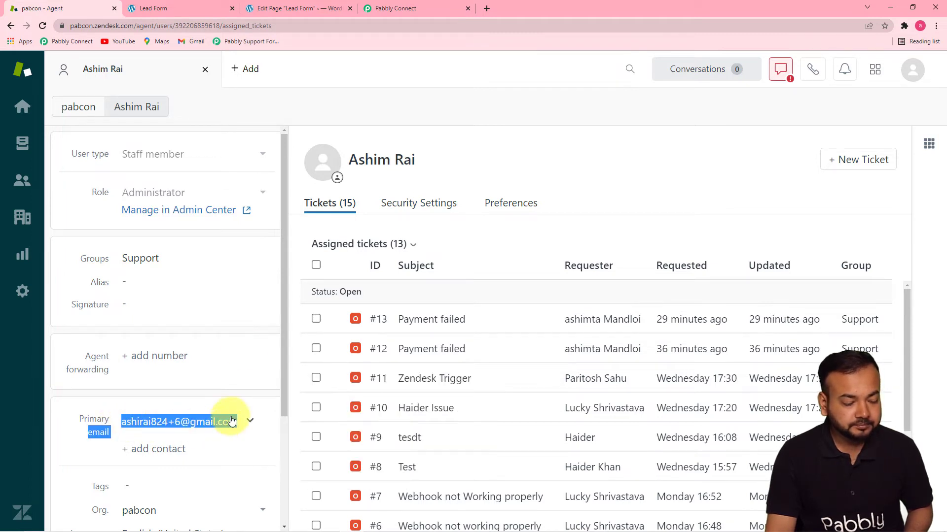
pyautogui.click(380, 7)
pyautogui.click(535, 164)
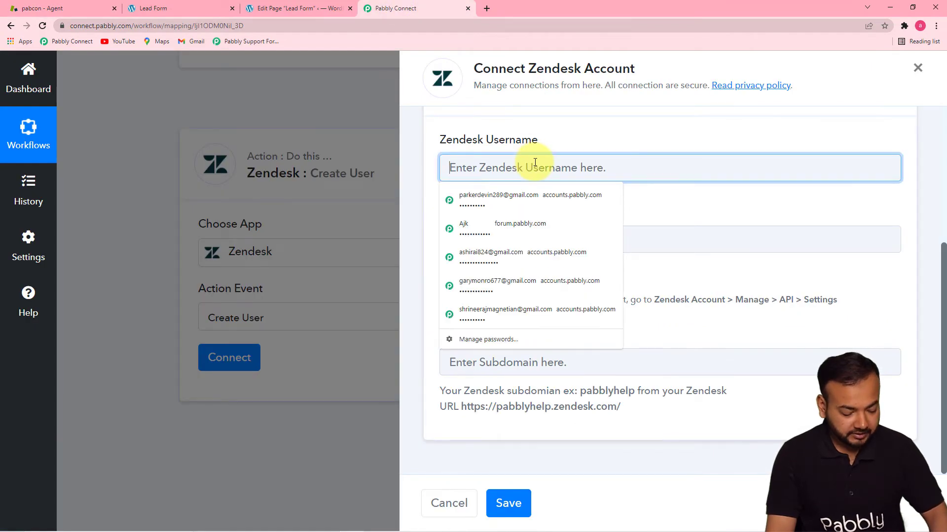
# - Paste the agent's email as the Zendesk username and enter the account password
pyautogui.hotkey('ctrl', 'v')
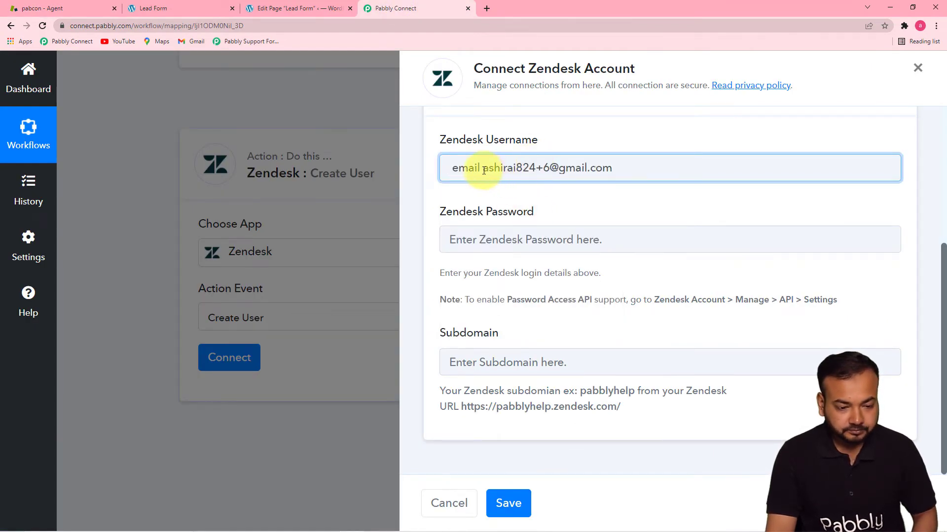
pyautogui.press('BackSpace')
pyautogui.press('BackSpace')
pyautogui.press('BackSpace')
pyautogui.press('BackSpace')
pyautogui.press('BackSpace')
pyautogui.press('BackSpace')
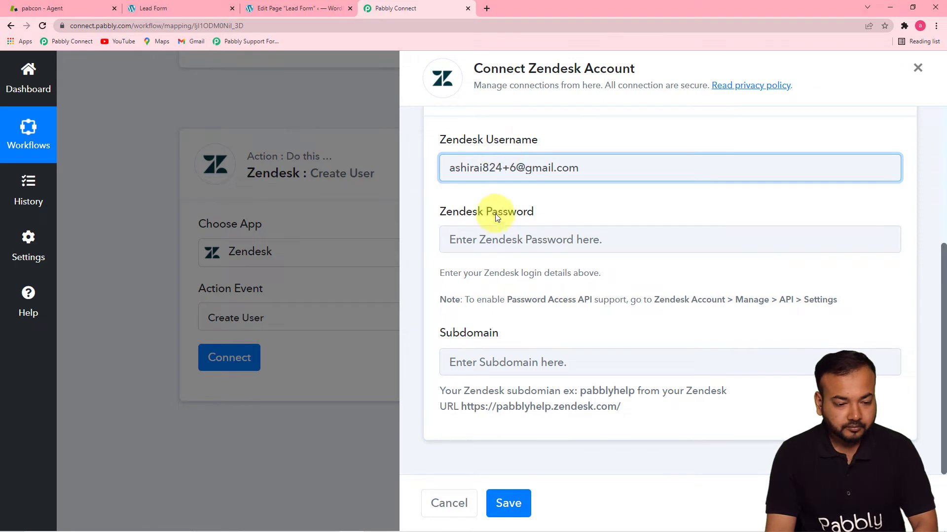
pyautogui.click(495, 241)
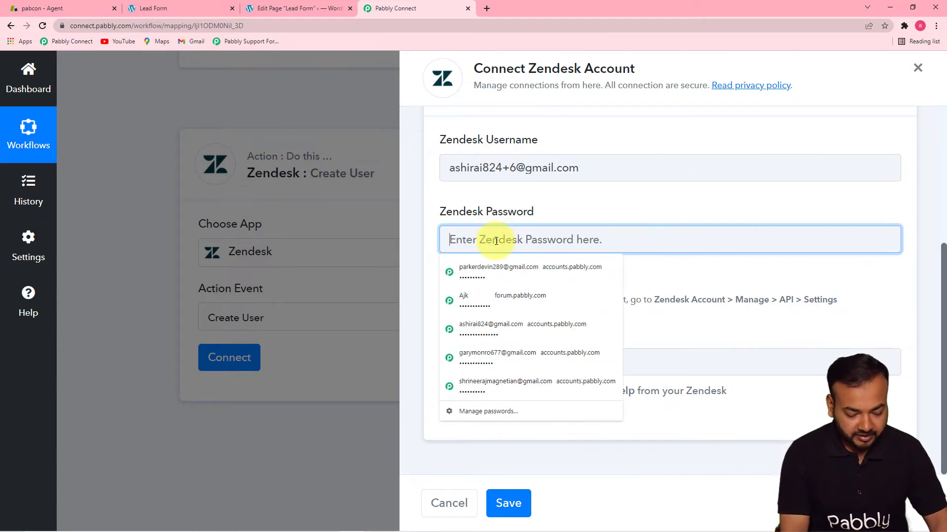
pyautogui.write('a')
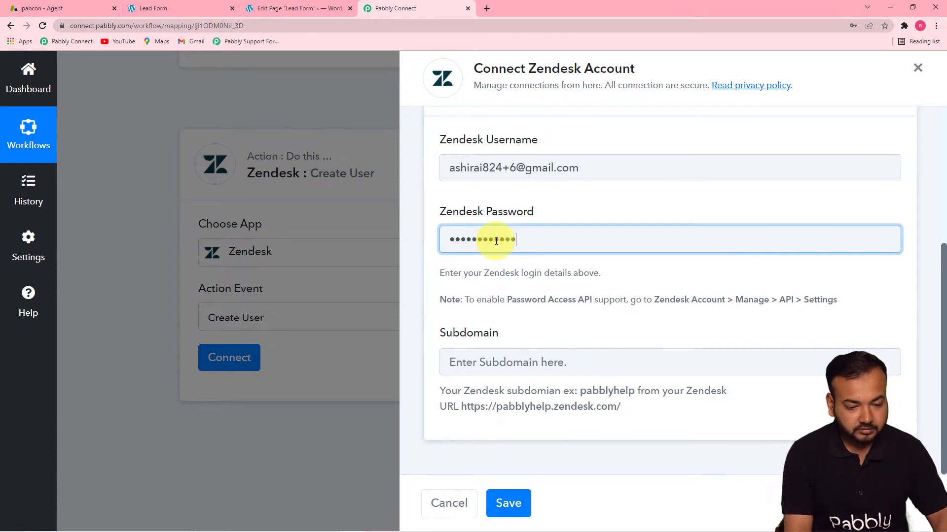
pyautogui.click(513, 313)
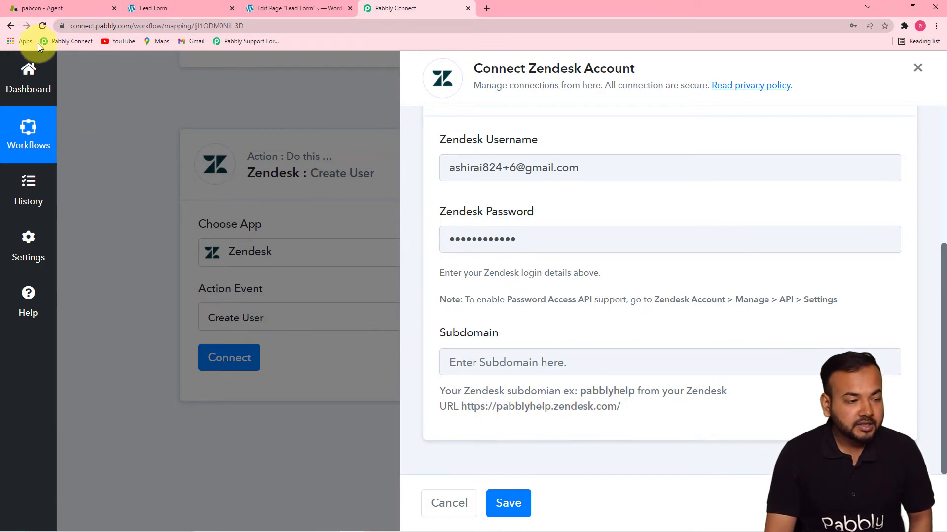
# - Copy the subdomain 'pabcon' from the Zendesk agent page's web address, then return to Pabbly Connect
pyautogui.click(58, 9)
pyautogui.doubleClick(73, 25)
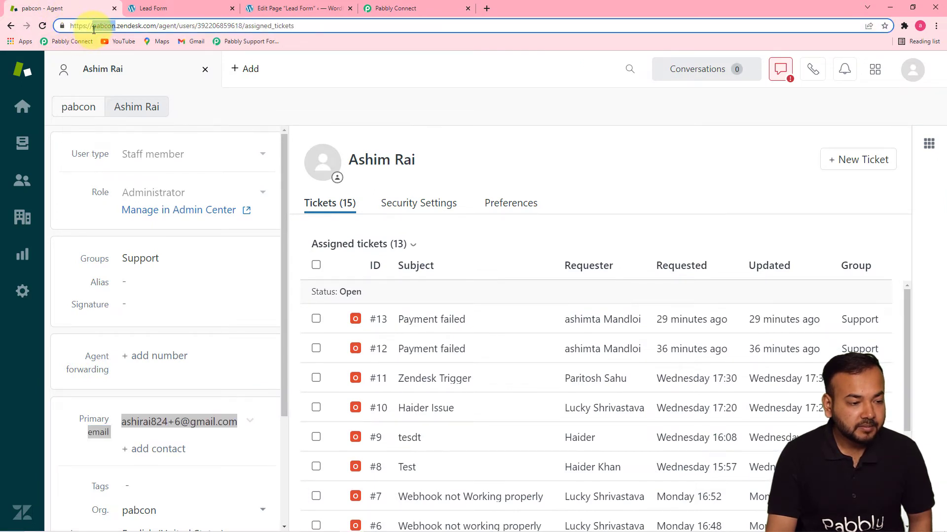
pyautogui.rightClick(109, 25)
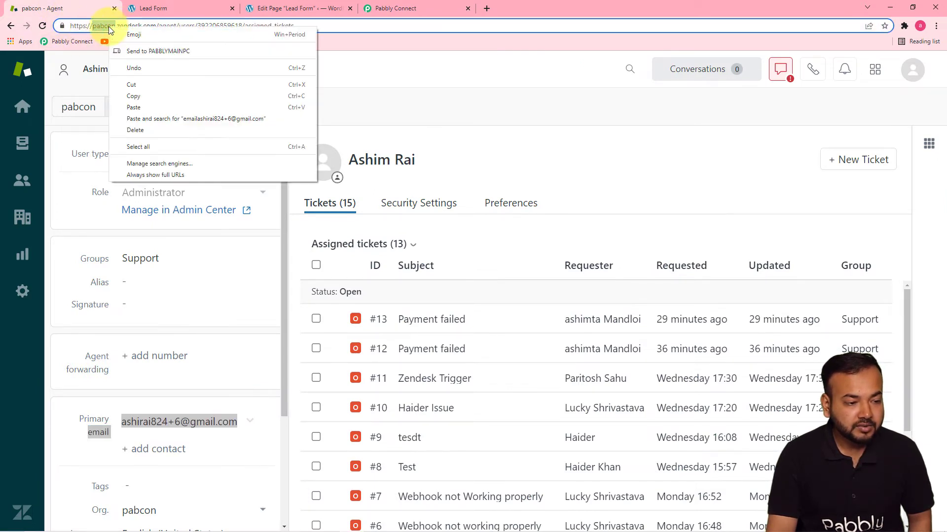
pyautogui.click(141, 99)
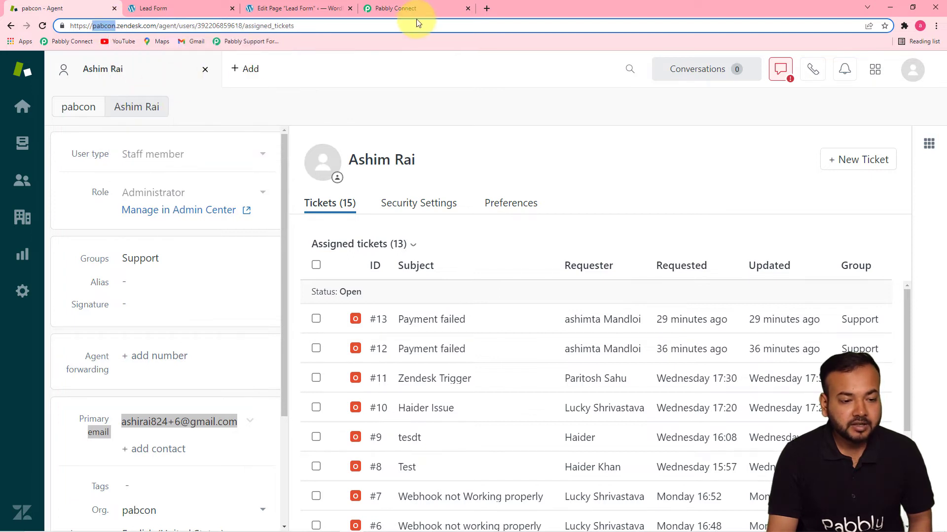
pyautogui.click(416, 15)
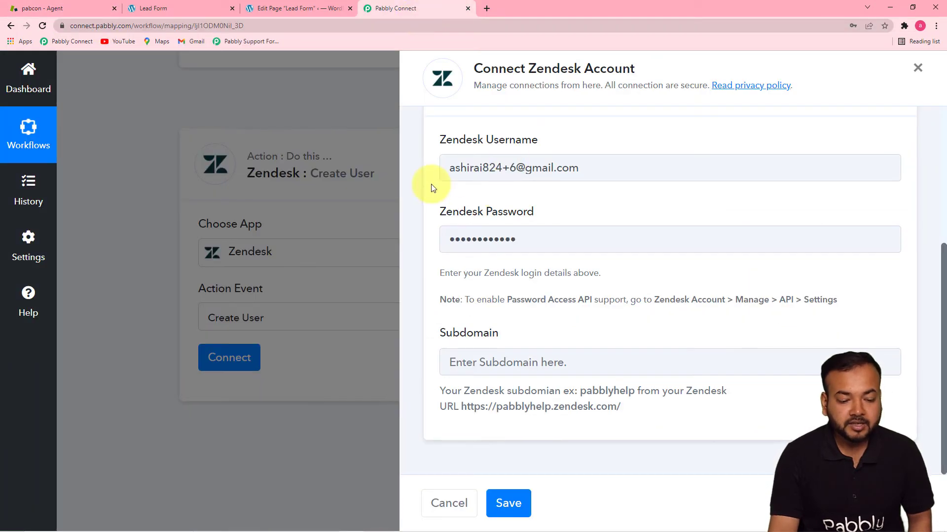
# - Paste 'pabcon' into the Subdomain field and save the Zendesk connection
pyautogui.rightClick(511, 365)
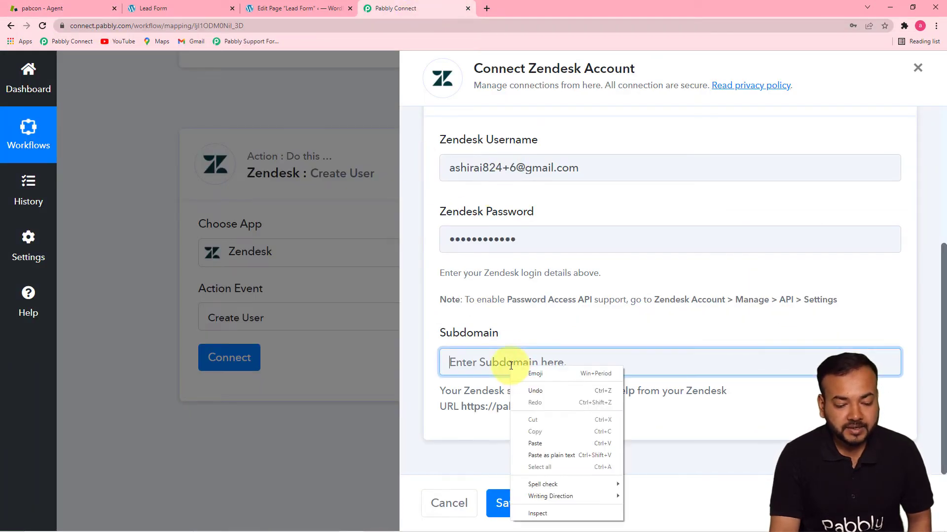
pyautogui.click(537, 443)
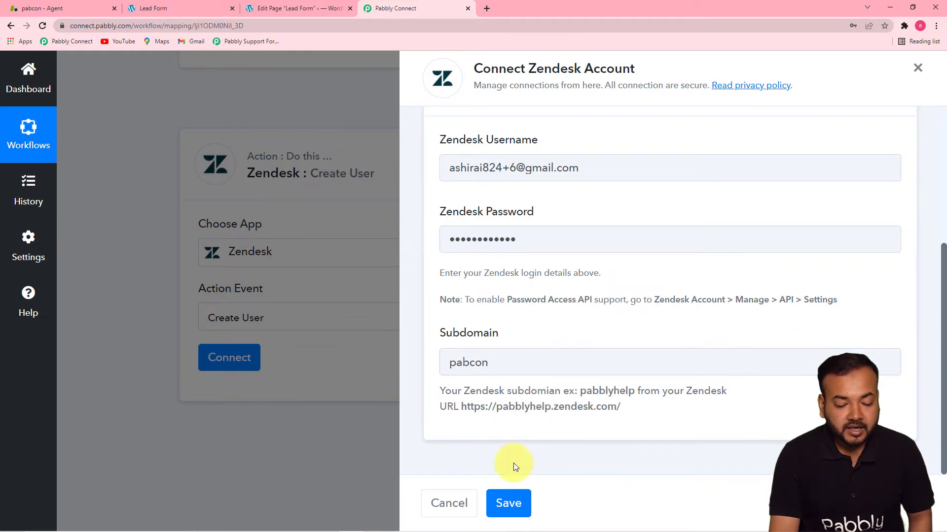
pyautogui.click(508, 506)
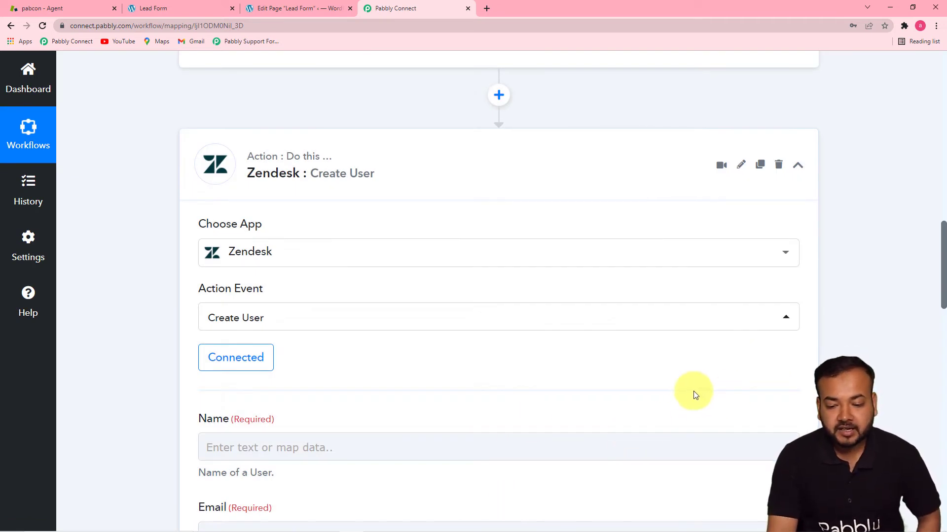
# - Review the Create User fields and trigger data, then open the data picker for Name
pyautogui.moveTo(941, 238); pyautogui.dragTo(943, 323)
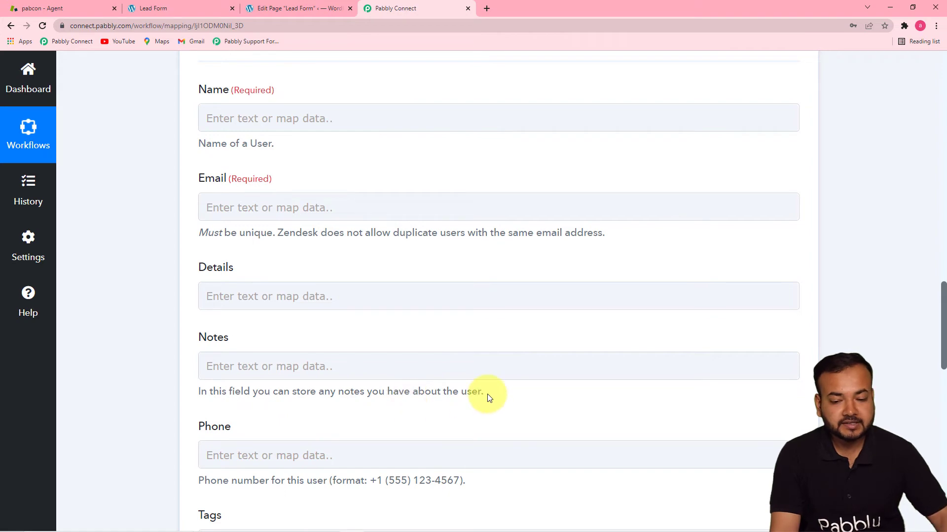
pyautogui.moveTo(943, 313); pyautogui.dragTo(932, 196)
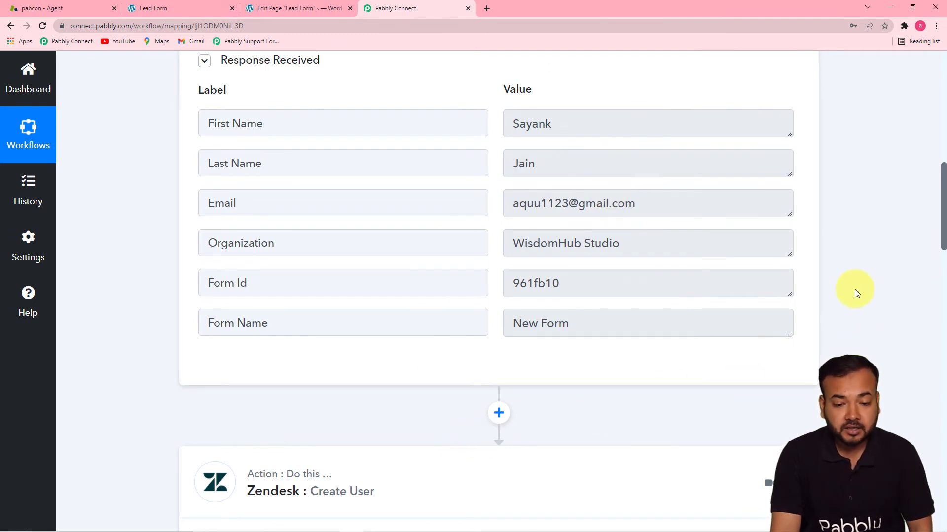
pyautogui.moveTo(944, 218); pyautogui.dragTo(944, 310)
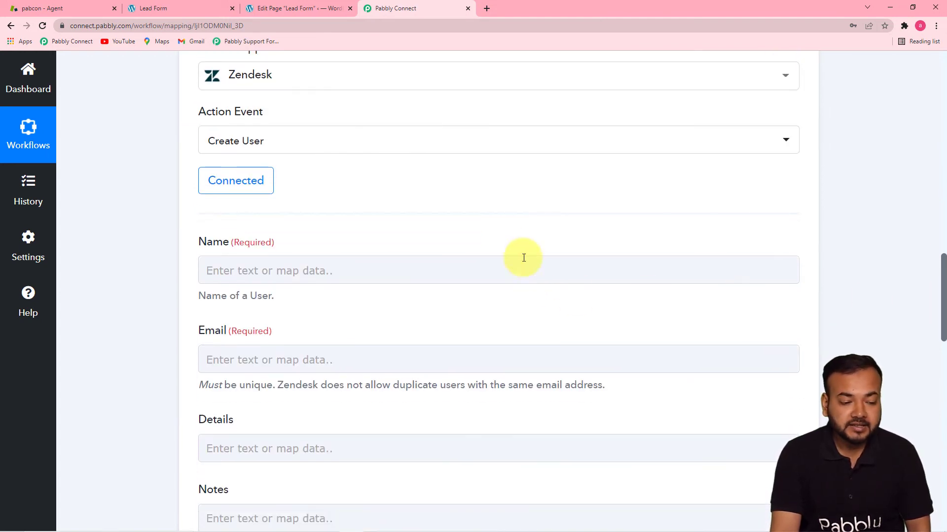
pyautogui.click(572, 360)
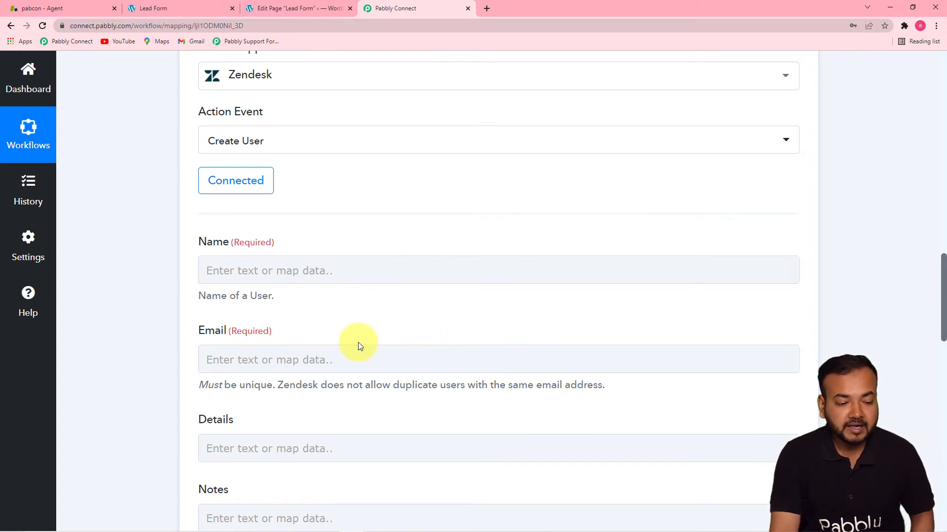
pyautogui.click(363, 265)
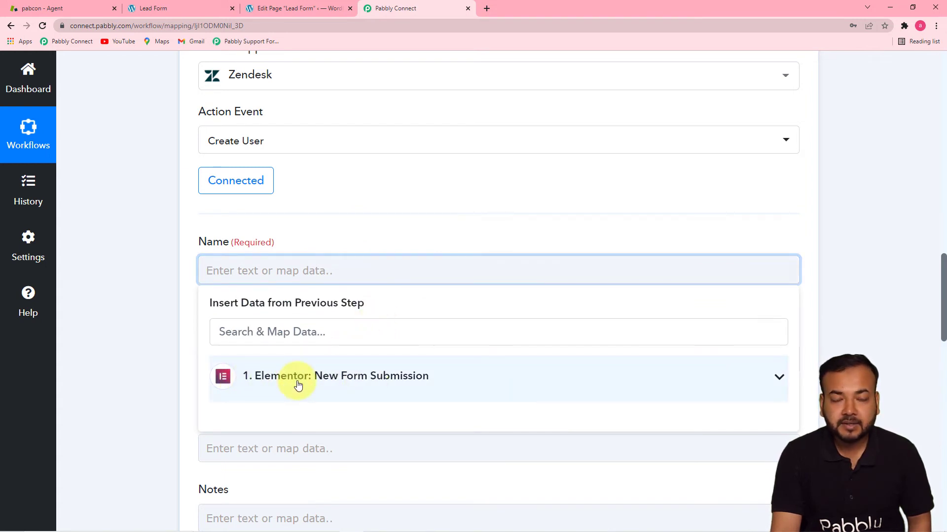
# - Map the form's First Name and Last Name into the Name field
pyautogui.click(344, 390)
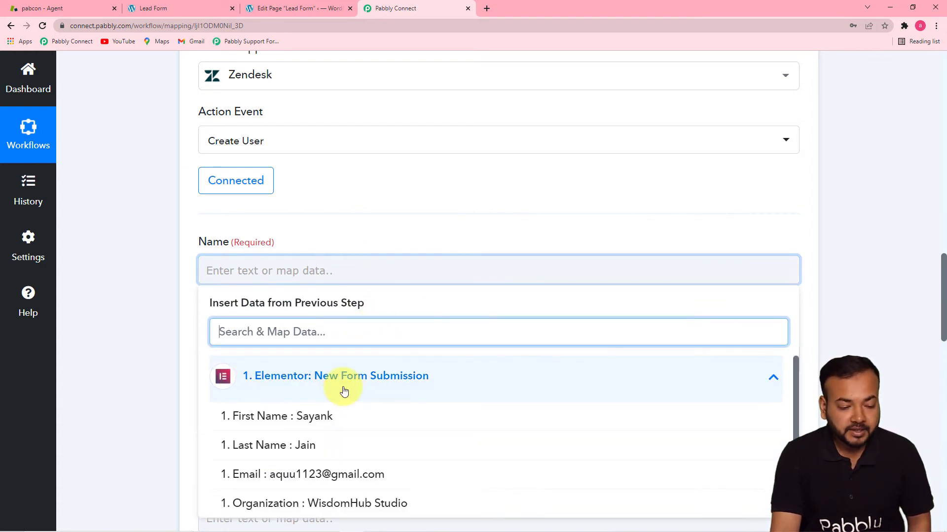
pyautogui.moveTo(795, 377); pyautogui.dragTo(795, 383)
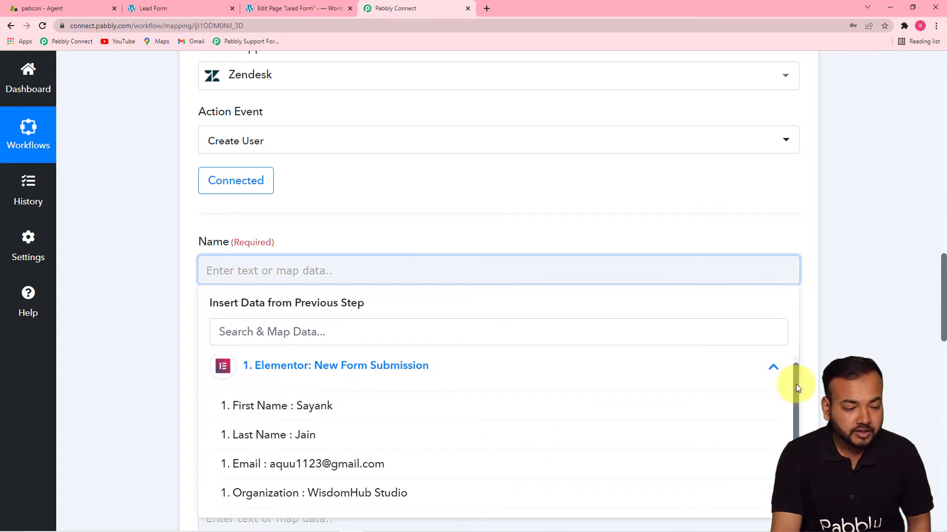
pyautogui.click(254, 407)
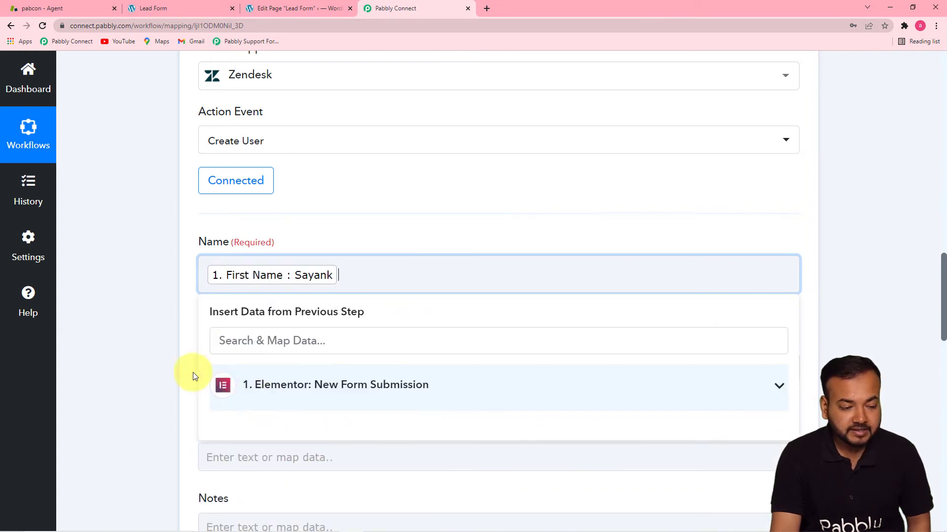
pyautogui.click(284, 399)
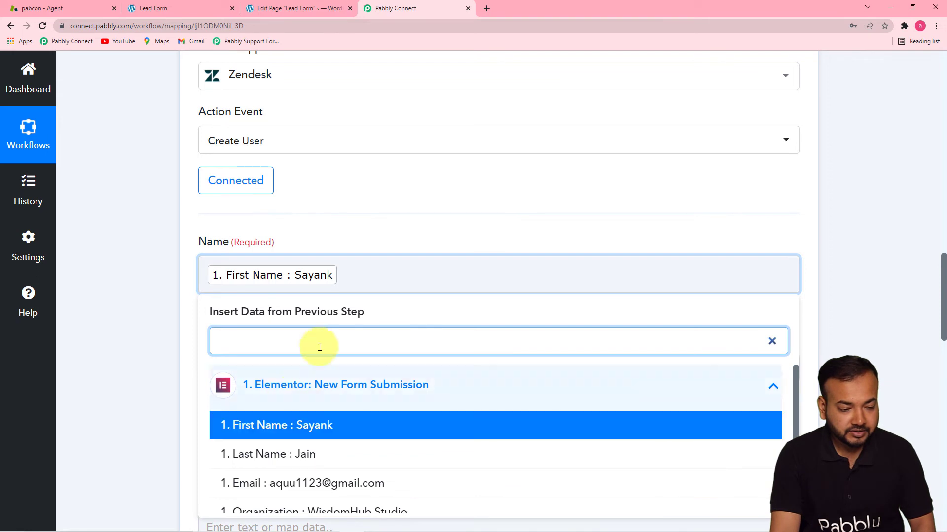
pyautogui.click(291, 451)
pyautogui.click(166, 392)
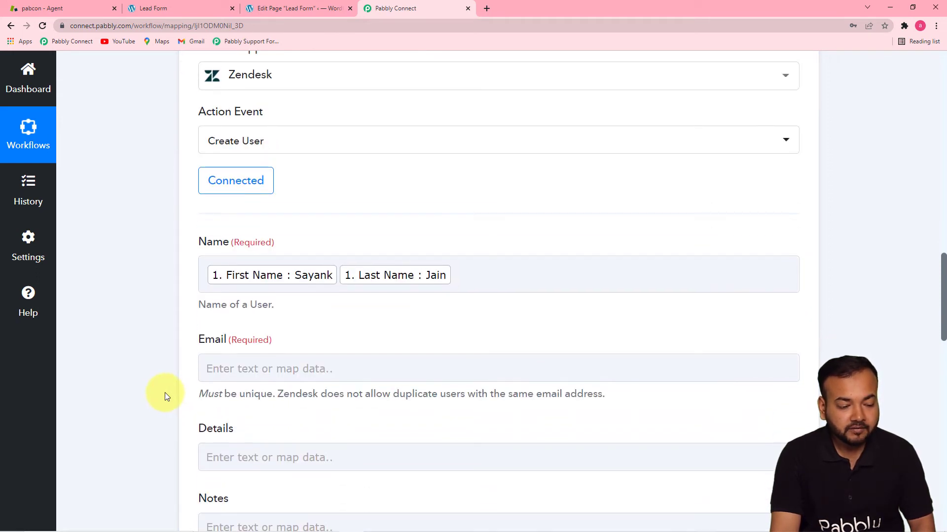
# - Map the form's Email into the Email field
pyautogui.moveTo(942, 273); pyautogui.dragTo(940, 313)
pyautogui.click(372, 123)
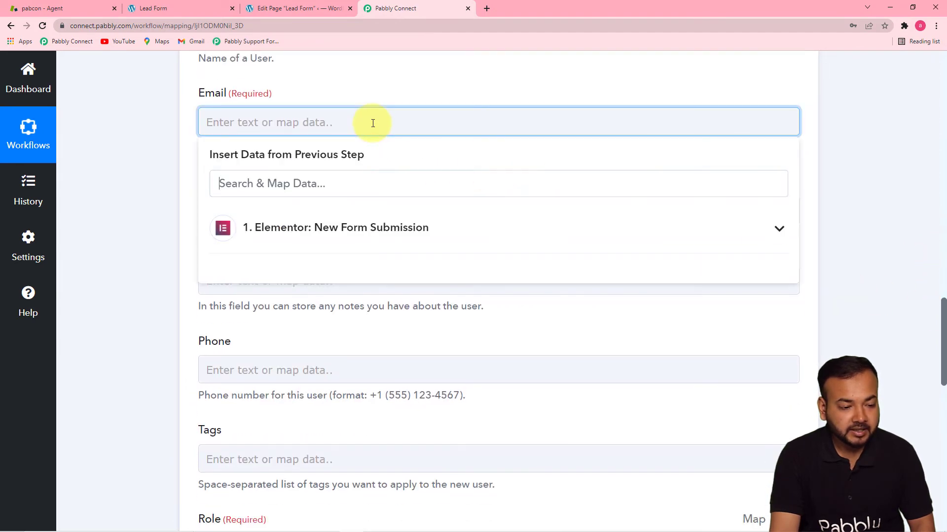
pyautogui.click(348, 232)
pyautogui.click(355, 330)
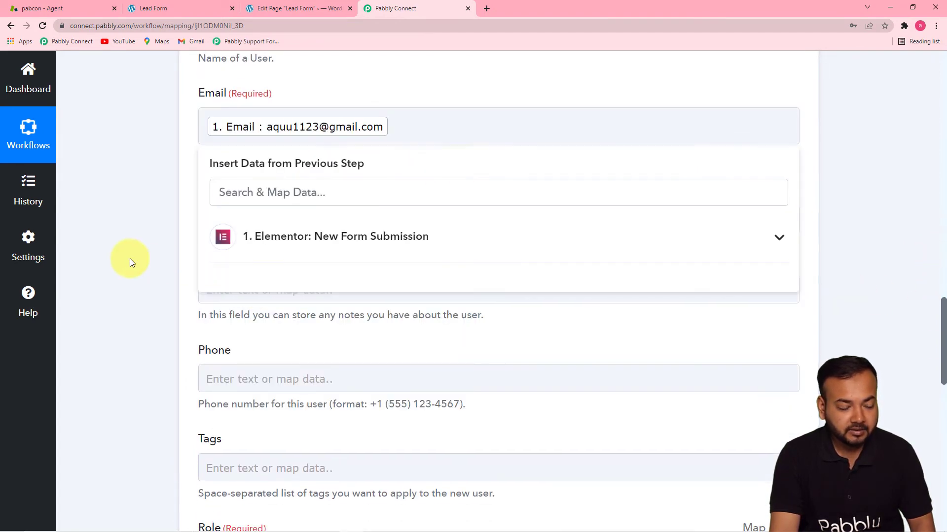
pyautogui.click(129, 258)
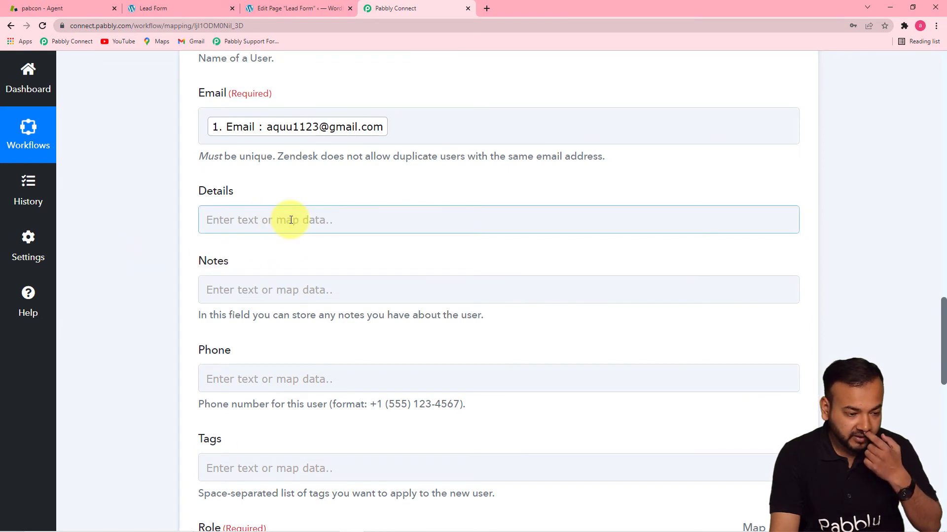
# - Map the form's Organization into the Details field
pyautogui.click(321, 221)
pyautogui.click(348, 325)
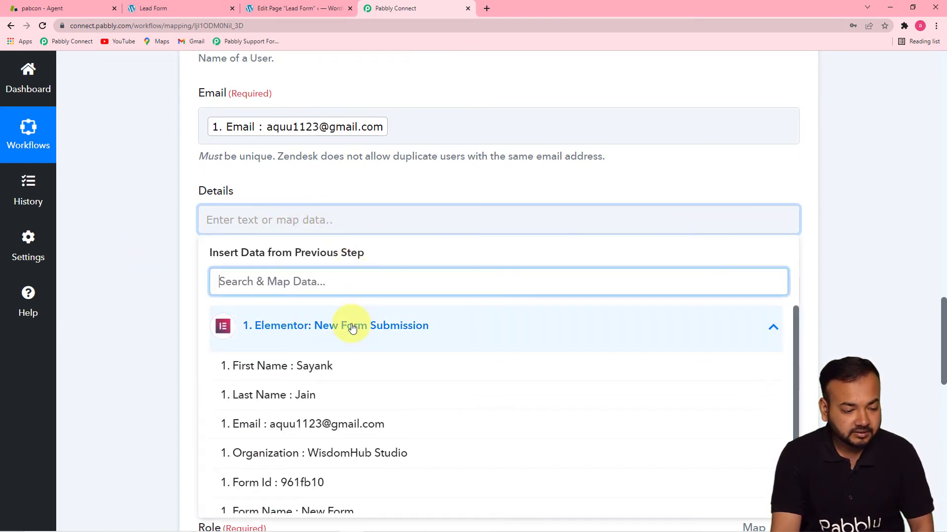
pyautogui.click(349, 454)
pyautogui.click(173, 326)
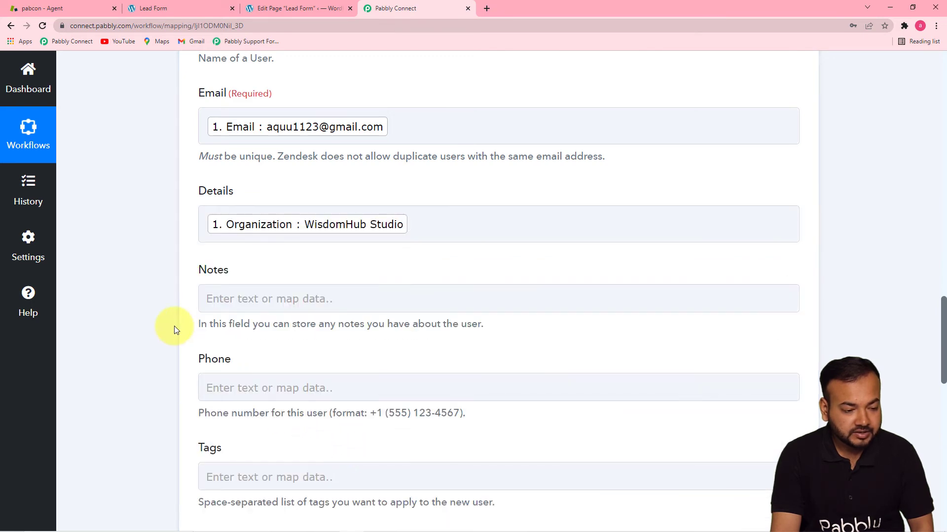
pyautogui.scroll(-6, 174, 327)
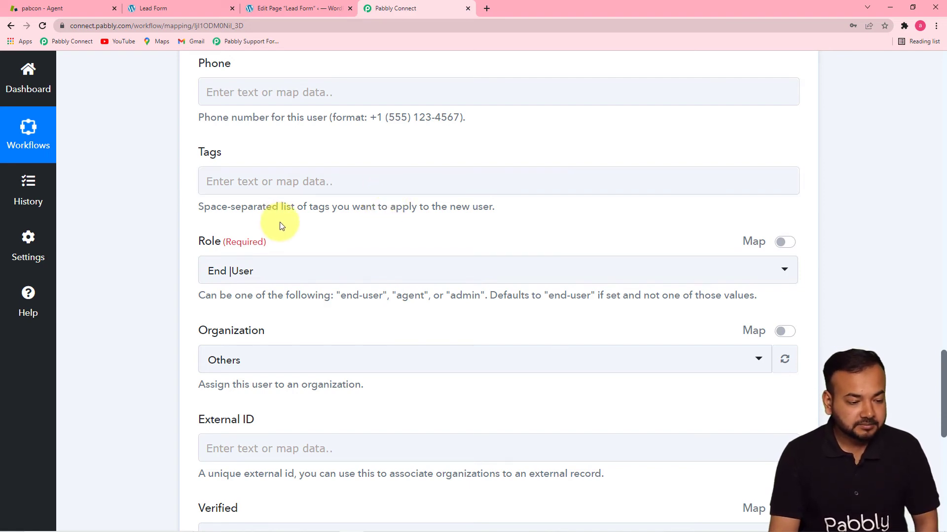
# - Keep the user role set to End User
pyautogui.scroll(2, 280, 222)
pyautogui.scroll(-3, 265, 253)
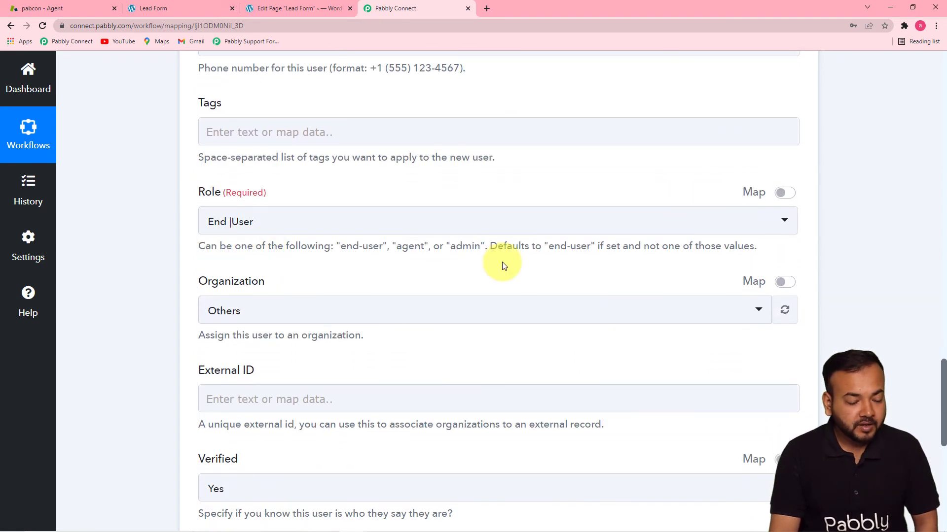
pyautogui.click(289, 225)
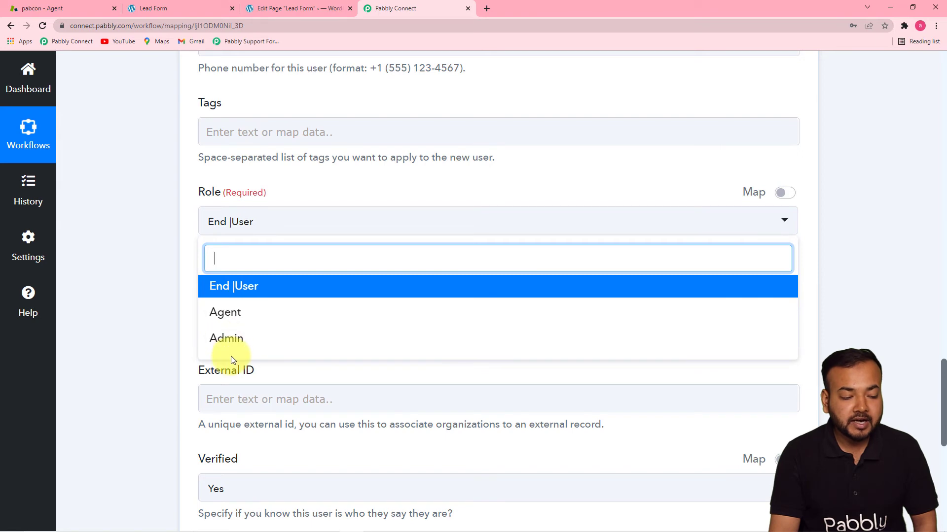
pyautogui.click(220, 285)
pyautogui.click(177, 268)
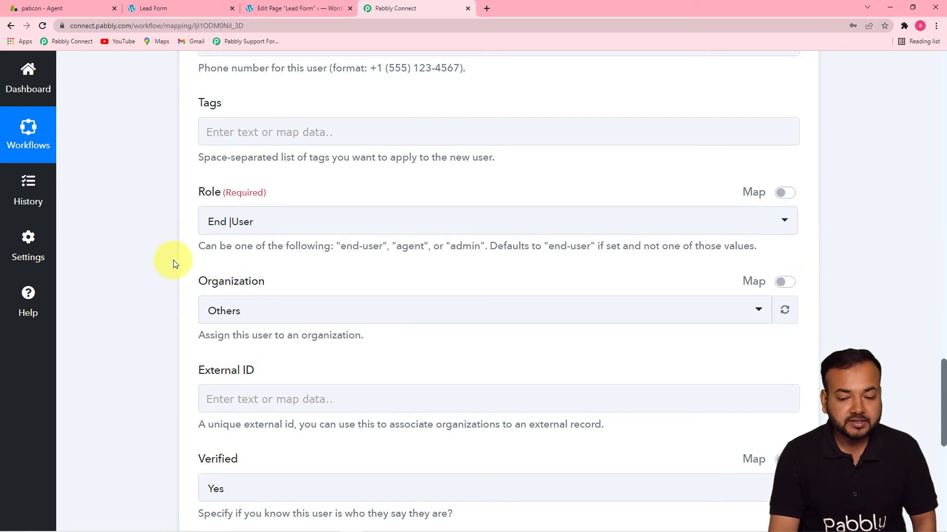
# - Assign new users to the pabcon organization and set Verified to Yes
pyautogui.moveTo(943, 371); pyautogui.dragTo(940, 401)
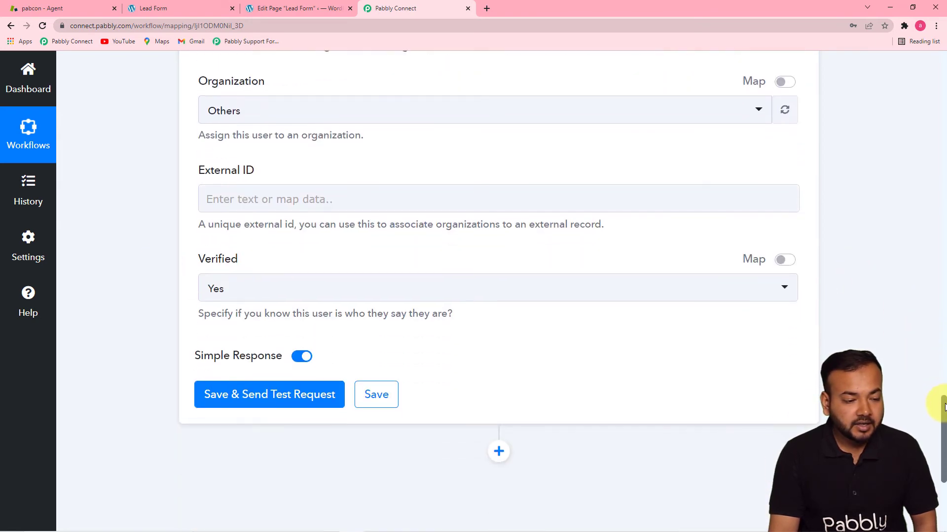
pyautogui.click(664, 110)
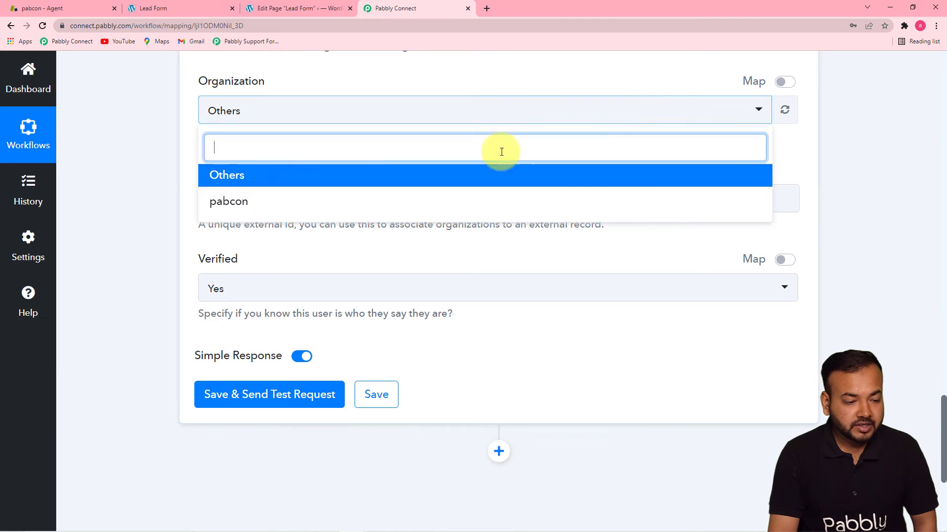
pyautogui.click(376, 201)
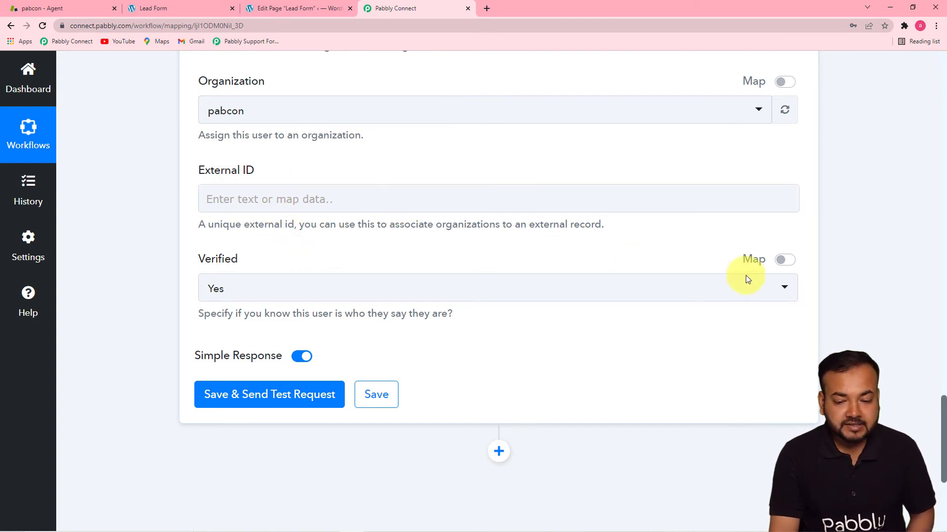
pyautogui.moveTo(942, 402); pyautogui.dragTo(943, 425)
pyautogui.click(413, 167)
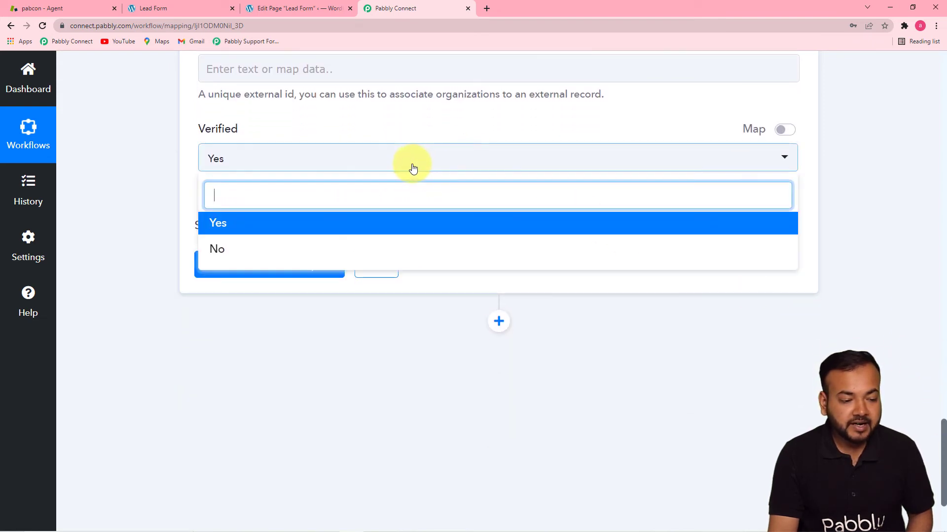
pyautogui.click(311, 228)
pyautogui.click(469, 205)
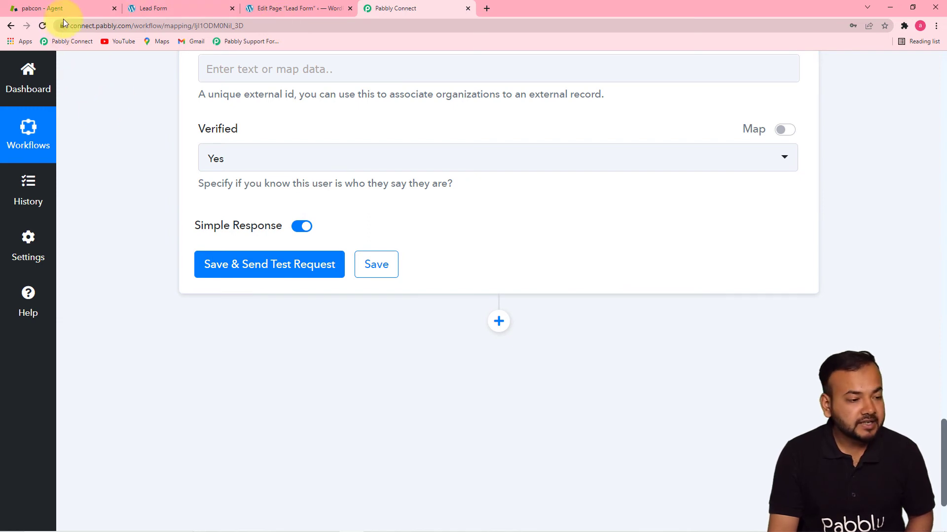
pyautogui.click(44, 8)
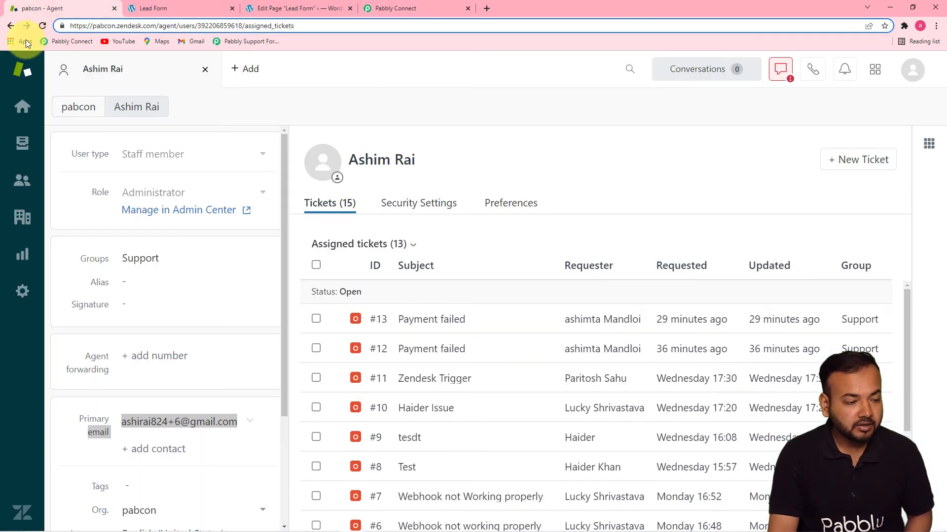
pyautogui.click(14, 189)
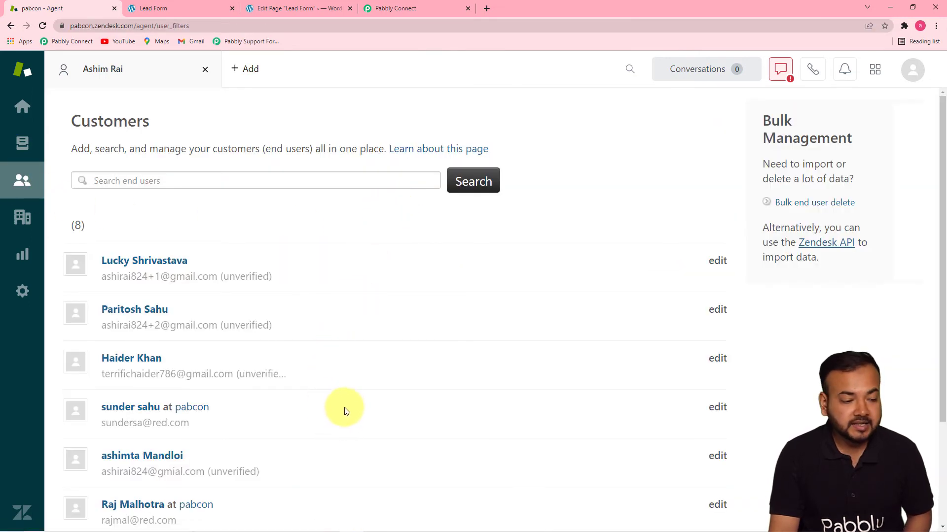
pyautogui.click(432, 3)
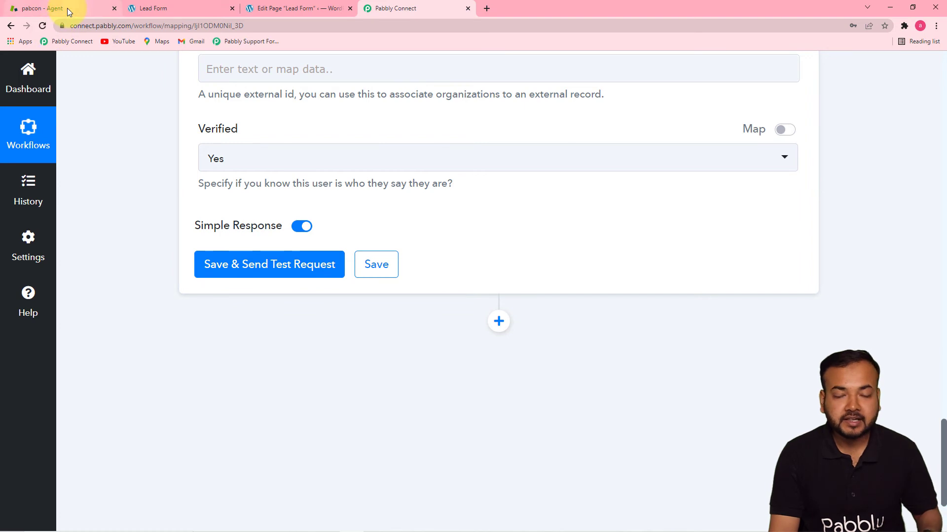
# - Save and send a test request, review the created user's response, and switch to Zendesk
pyautogui.click(206, 266)
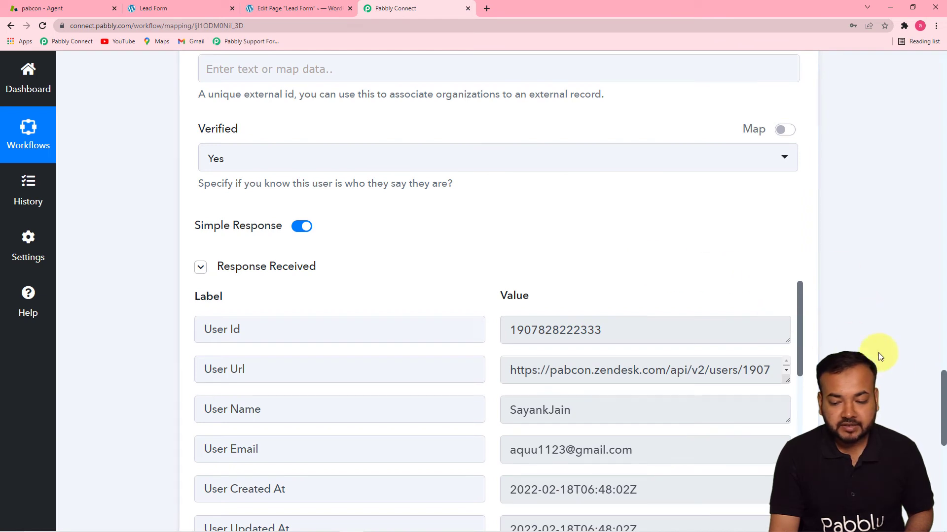
pyautogui.moveTo(942, 378); pyautogui.dragTo(938, 407)
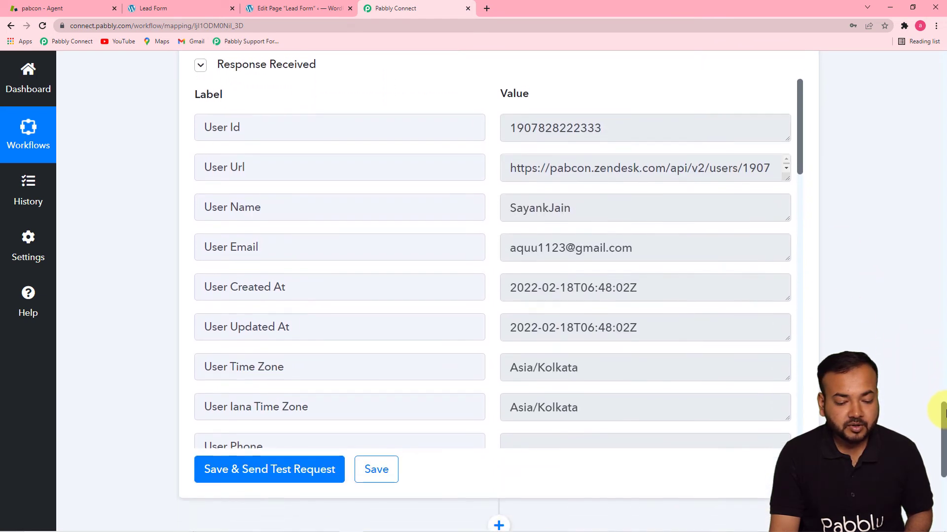
pyautogui.click(42, 7)
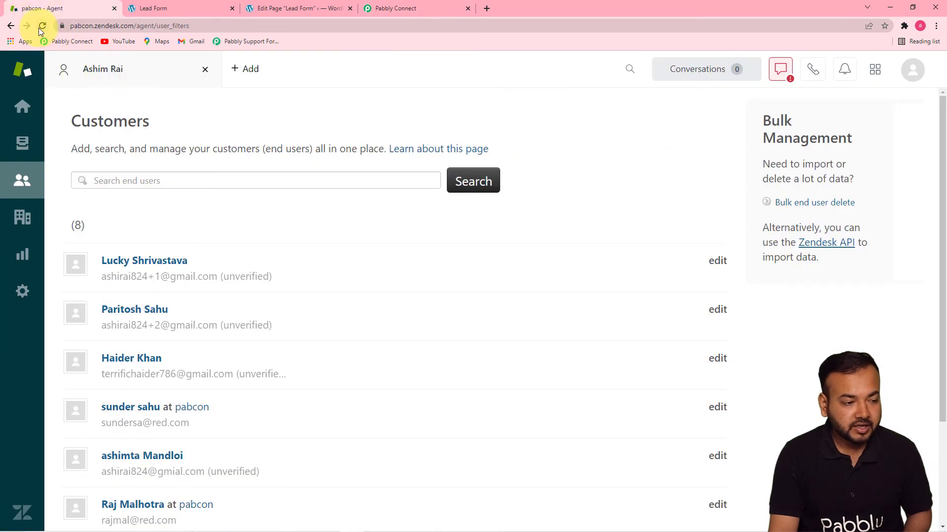
# - Reload Zendesk Customers to confirm 9 customers, including the new pabcon user
pyautogui.click(39, 27)
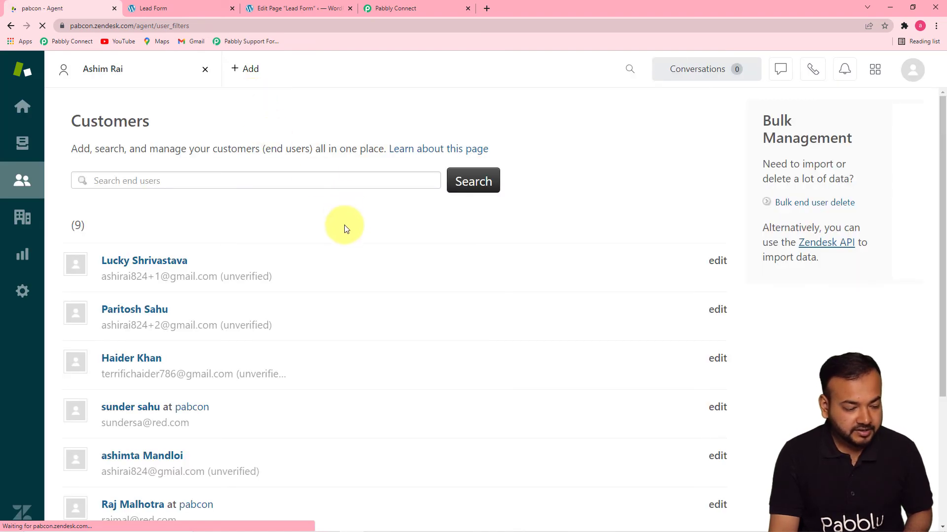
pyautogui.scroll(-4, 344, 226)
pyautogui.scroll(4, 344, 226)
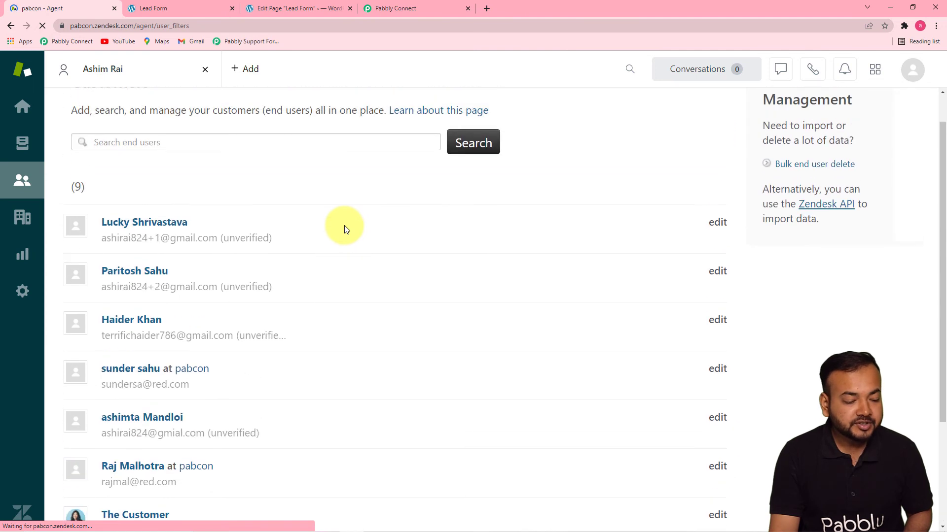
pyautogui.moveTo(940, 146); pyautogui.dragTo(936, 317)
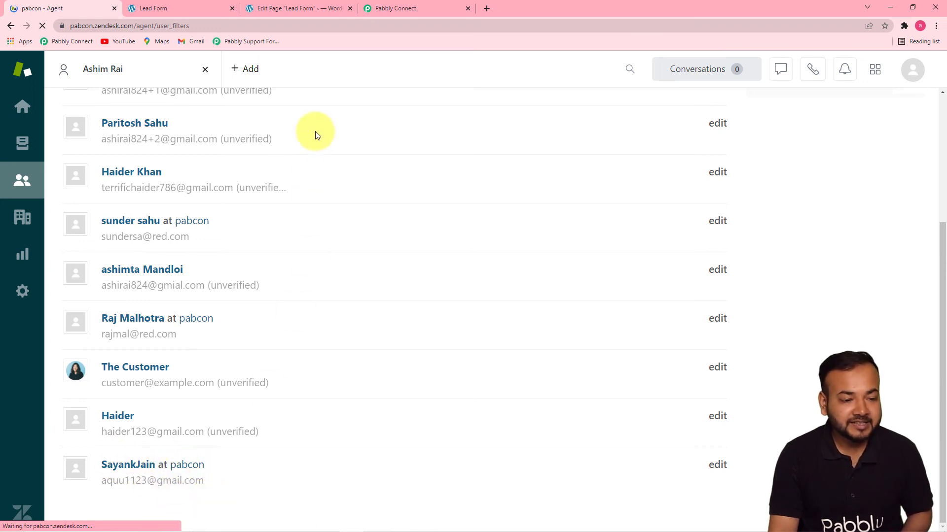
pyautogui.click(393, 14)
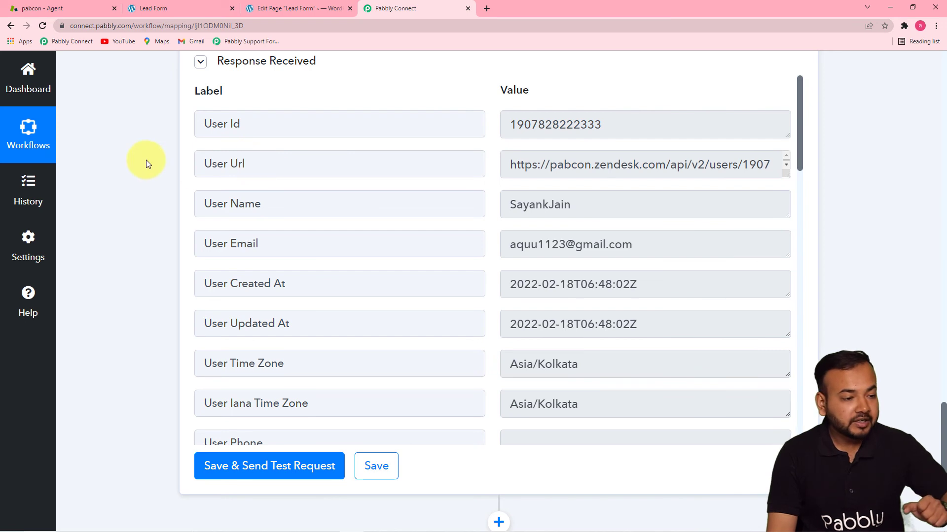
# - Submit the help desk form with a new client's name, email, and organization WisdomHub Studio
pyautogui.click(170, 11)
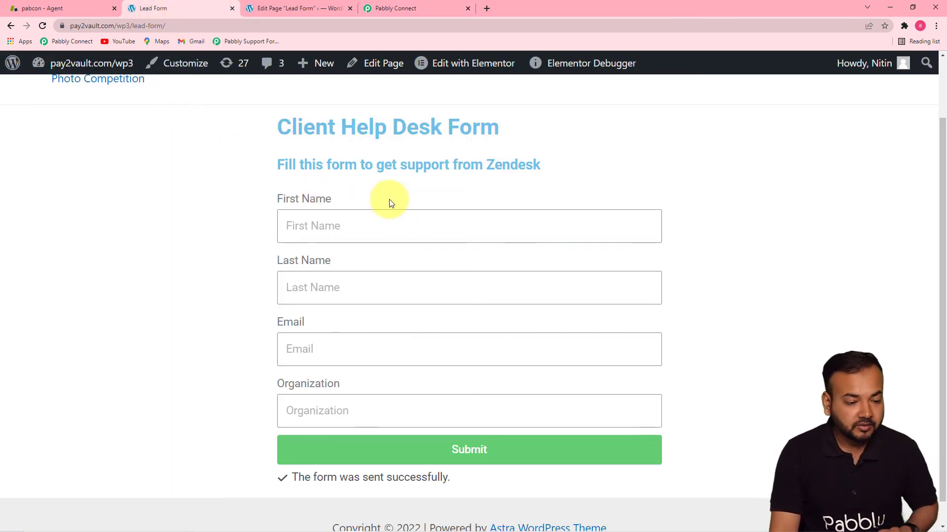
pyautogui.click(394, 233)
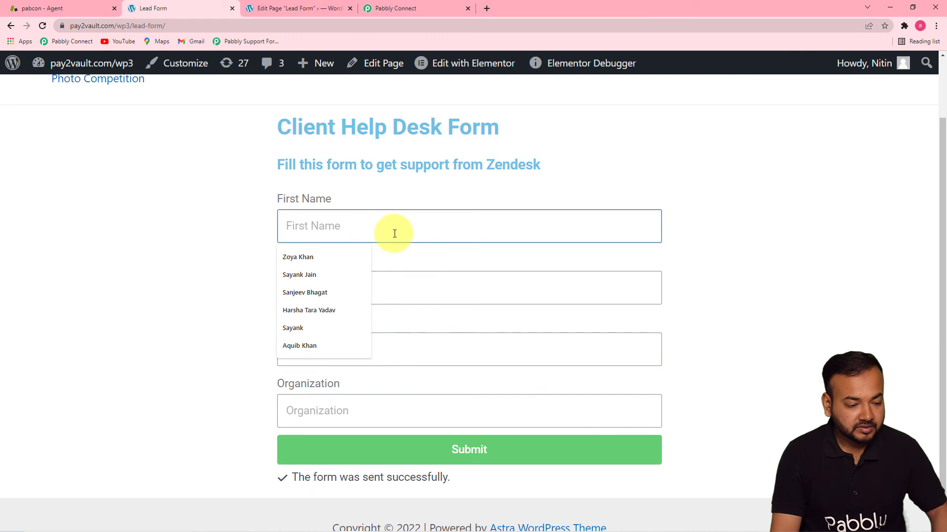
pyautogui.click(306, 312)
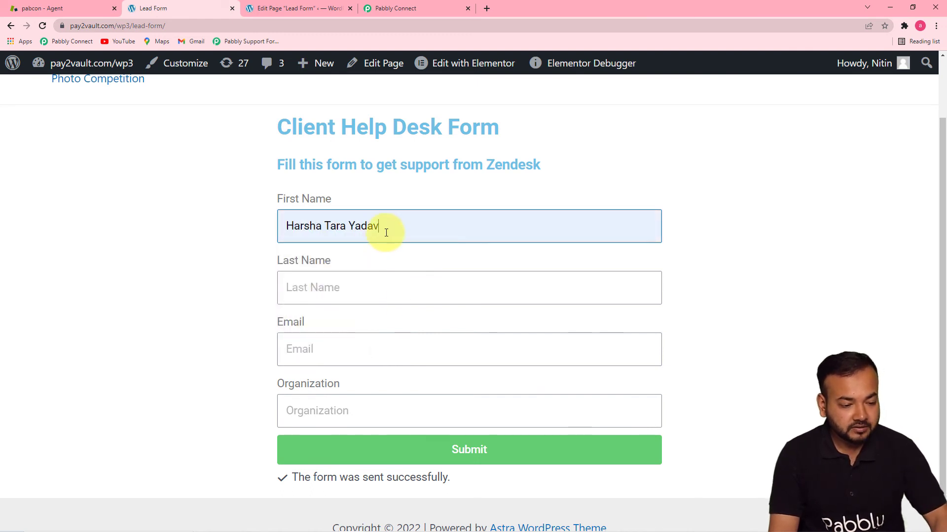
pyautogui.press('BackSpace')
pyautogui.press('BackSpace')
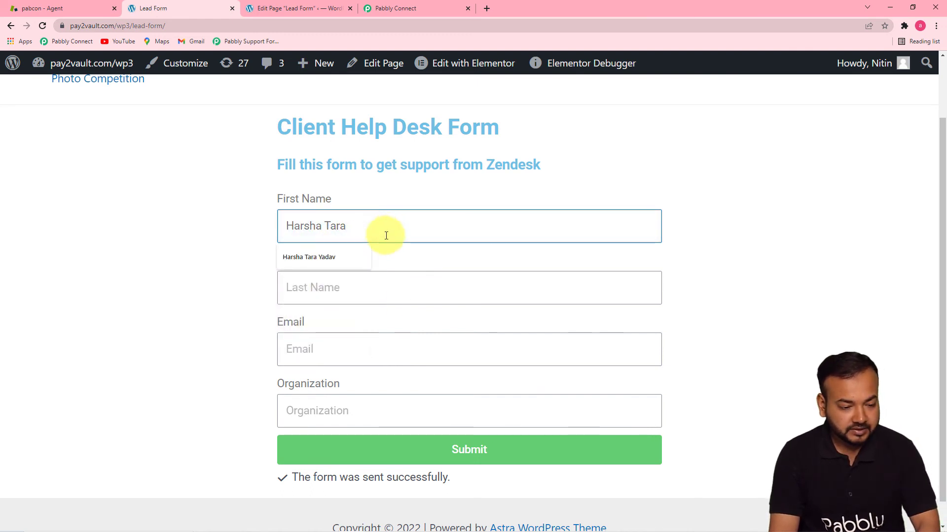
pyautogui.click(371, 284)
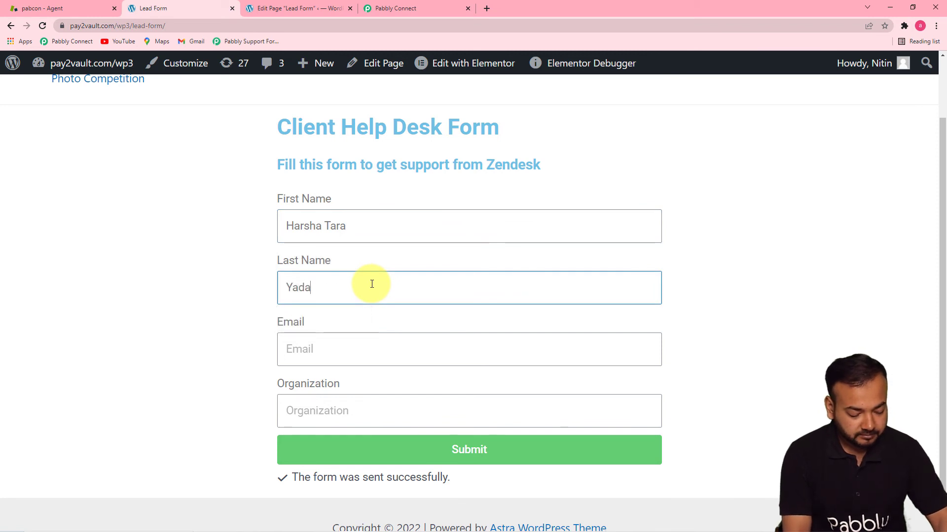
pyautogui.click(370, 343)
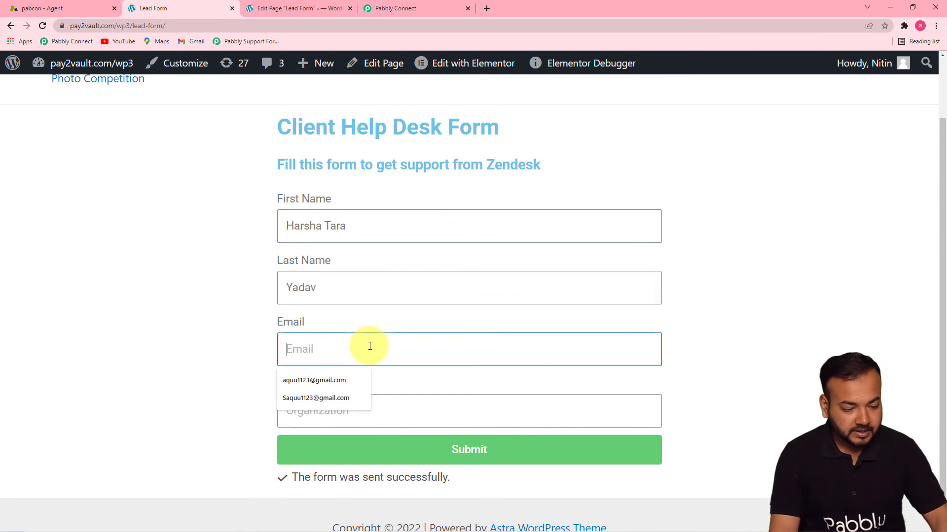
pyautogui.click(326, 398)
pyautogui.click(310, 409)
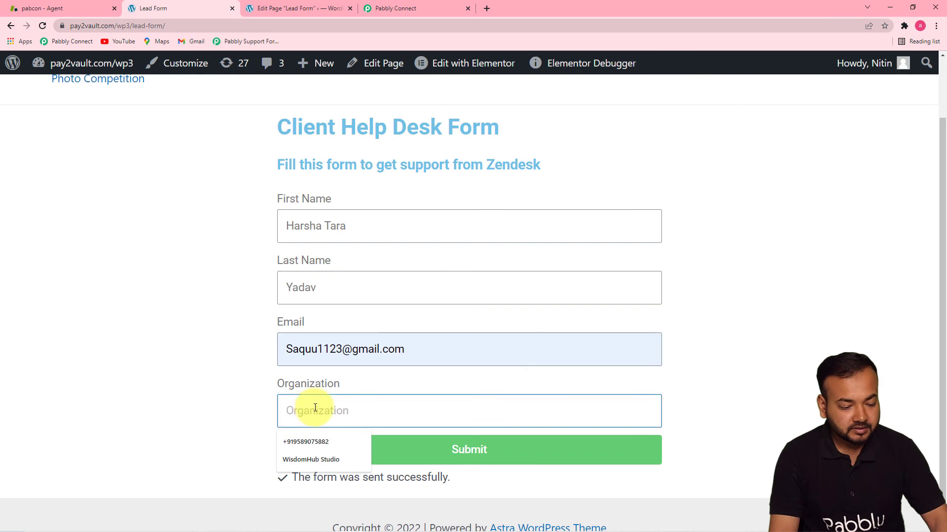
pyautogui.click(315, 460)
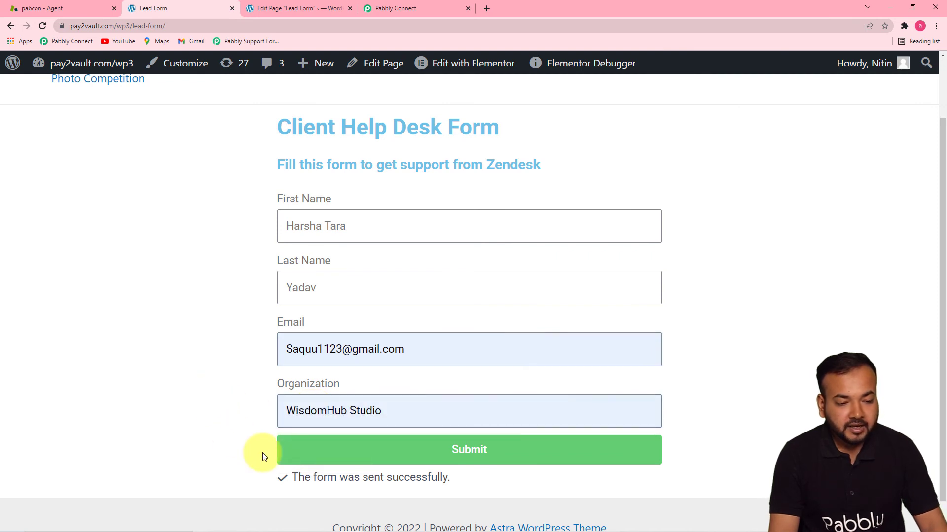
pyautogui.click(342, 454)
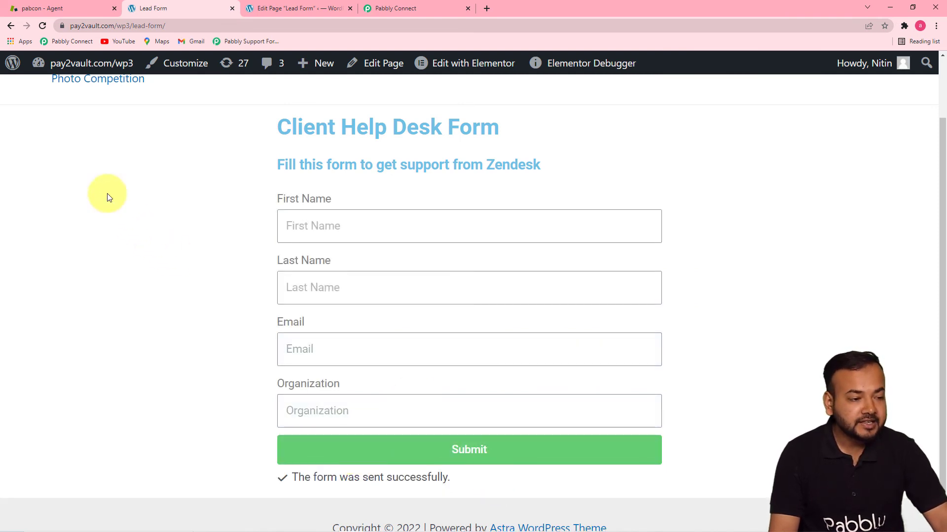
# - Reload Zendesk Customers to confirm 10 customers, including the second submission's pabcon user
pyautogui.click(58, 4)
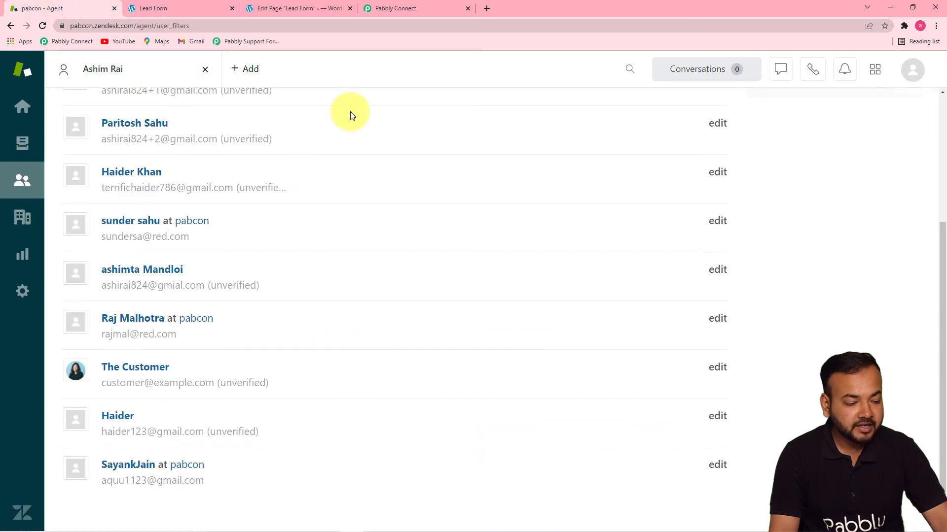
pyautogui.click(42, 27)
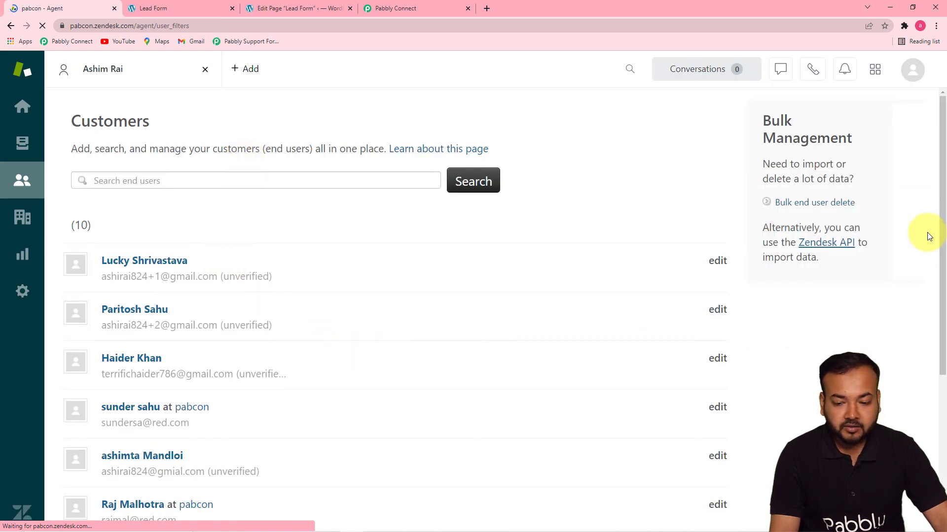
pyautogui.moveTo(937, 232); pyautogui.dragTo(943, 389)
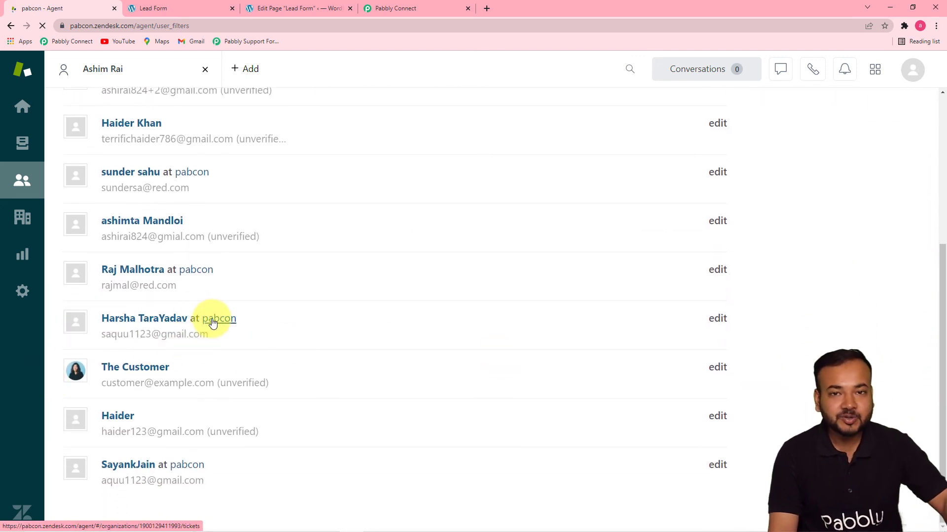
pyautogui.click(381, 8)
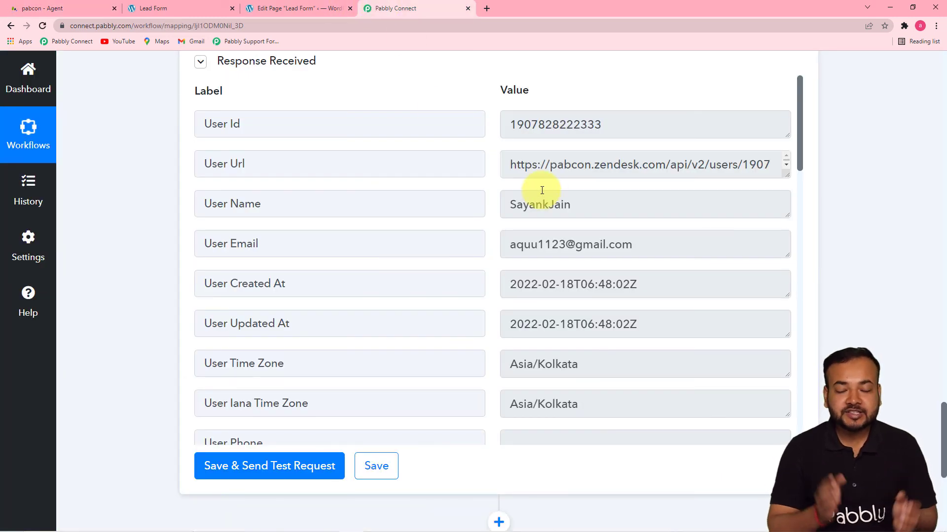